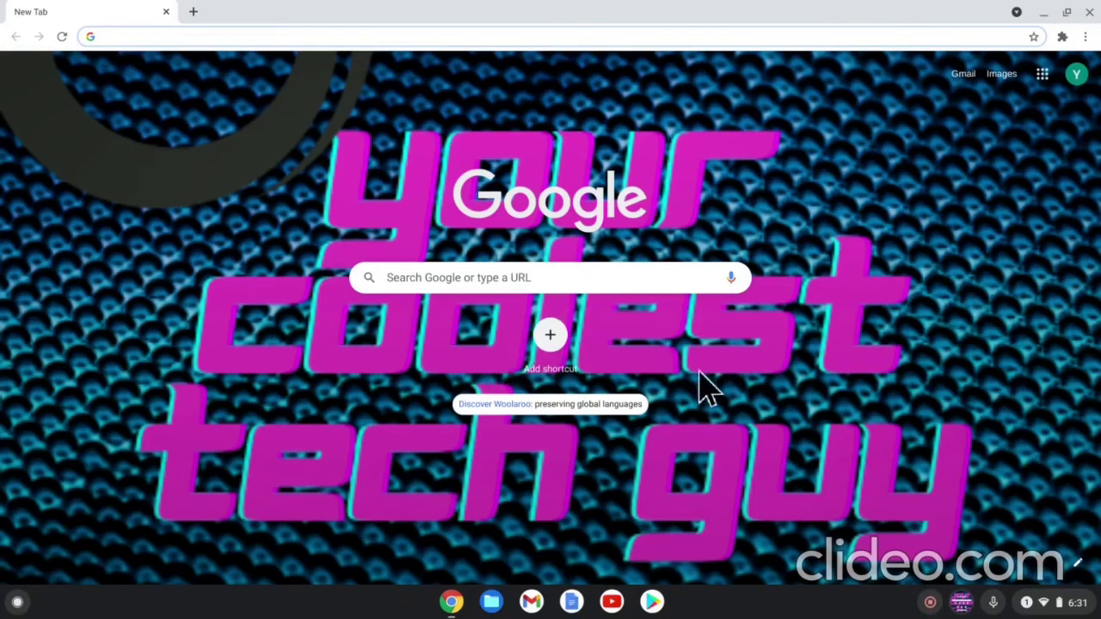
Search Google for 'webnode' and open the Webnode website from the results
left_click(620, 279)
type("w")
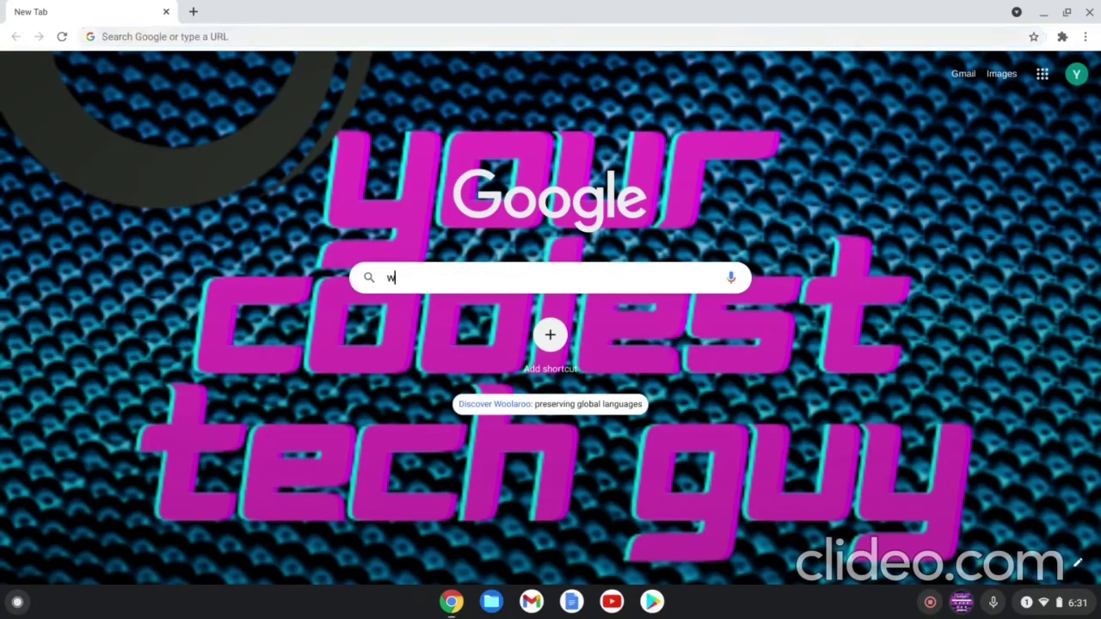
type("ebnode")
key("Return")
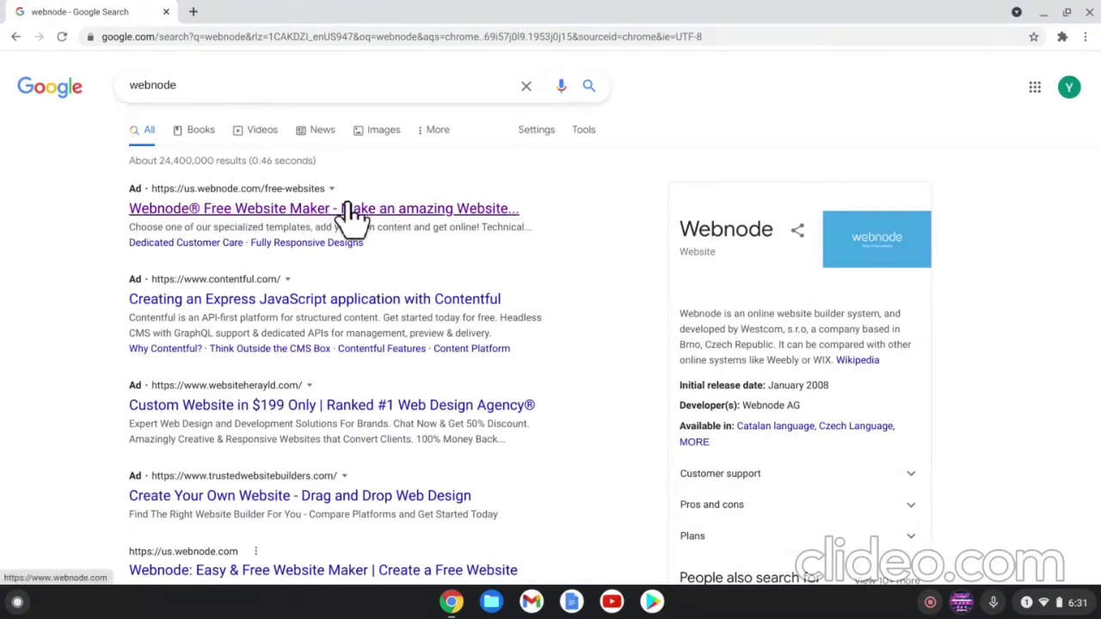
left_click_drag(682, 231, 742, 231)
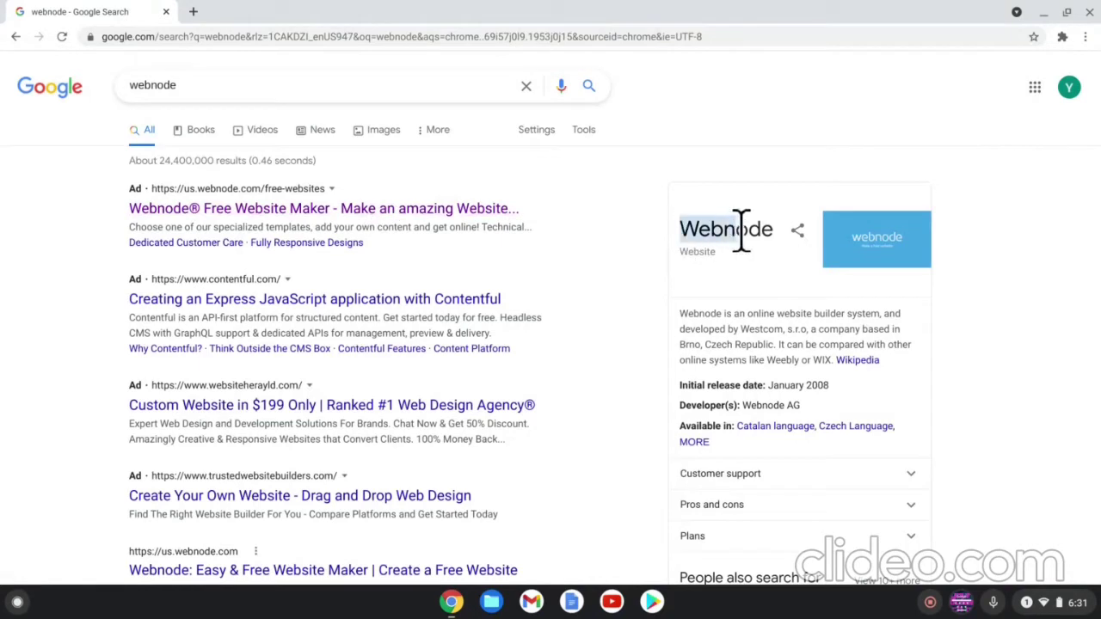
left_click(768, 230)
left_click(323, 210)
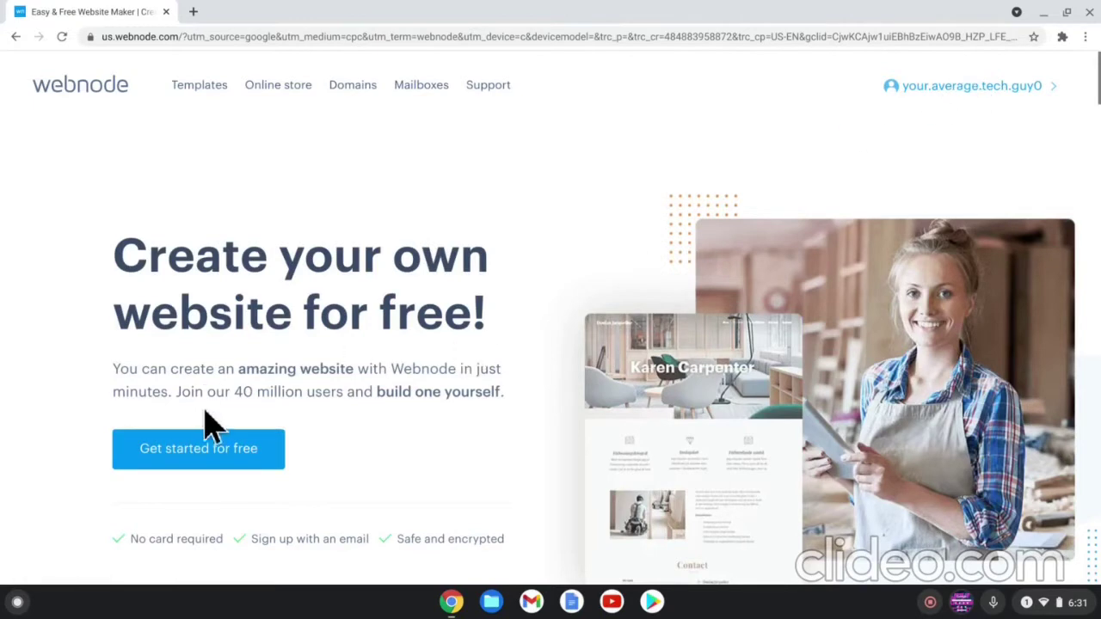
Start a new free website and enter the website name TechGuy101
left_click(198, 451)
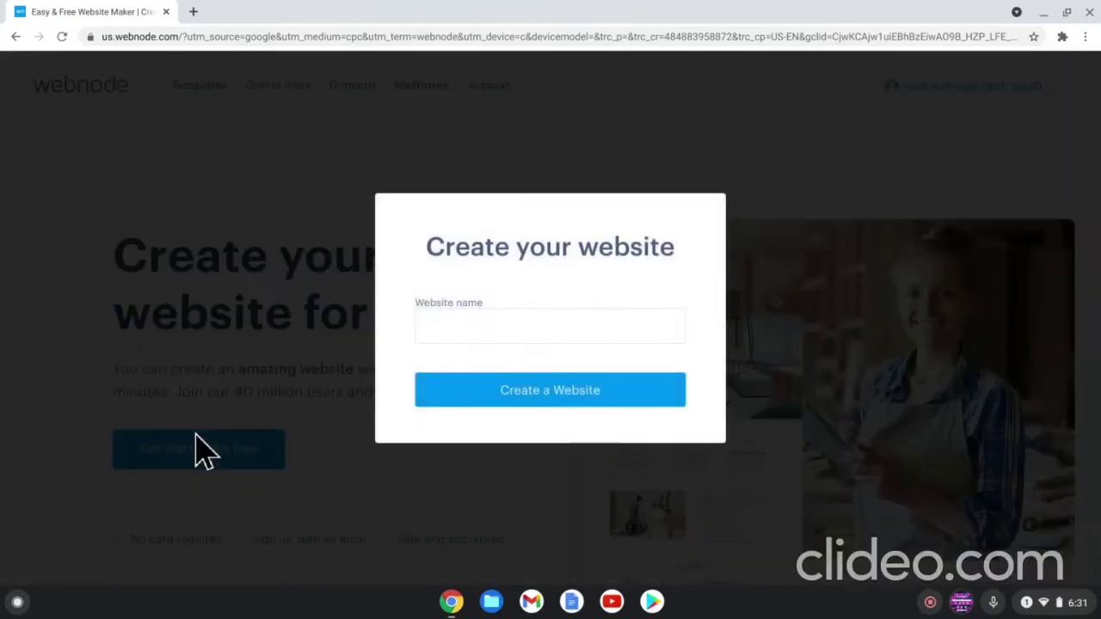
left_click(361, 431)
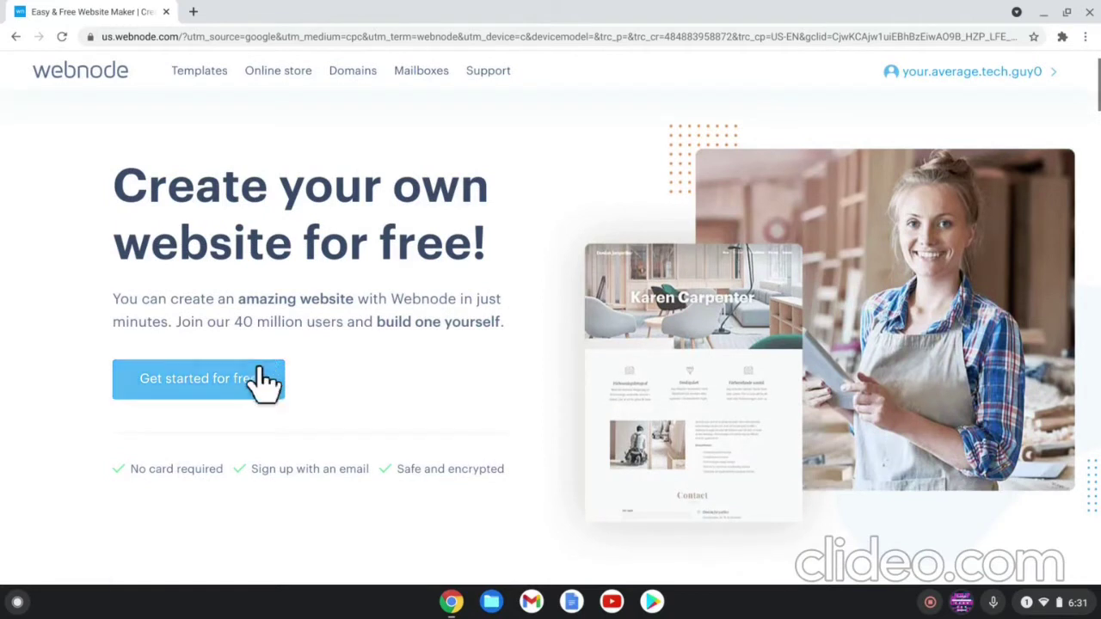
left_click(263, 379)
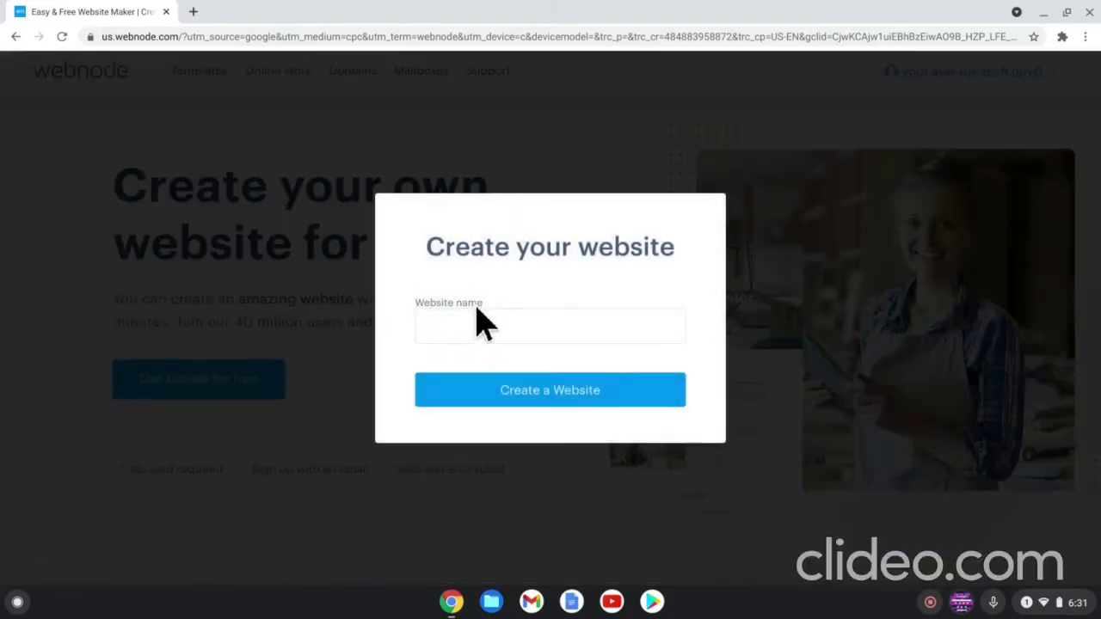
left_click(480, 320)
type("TechGuy101")
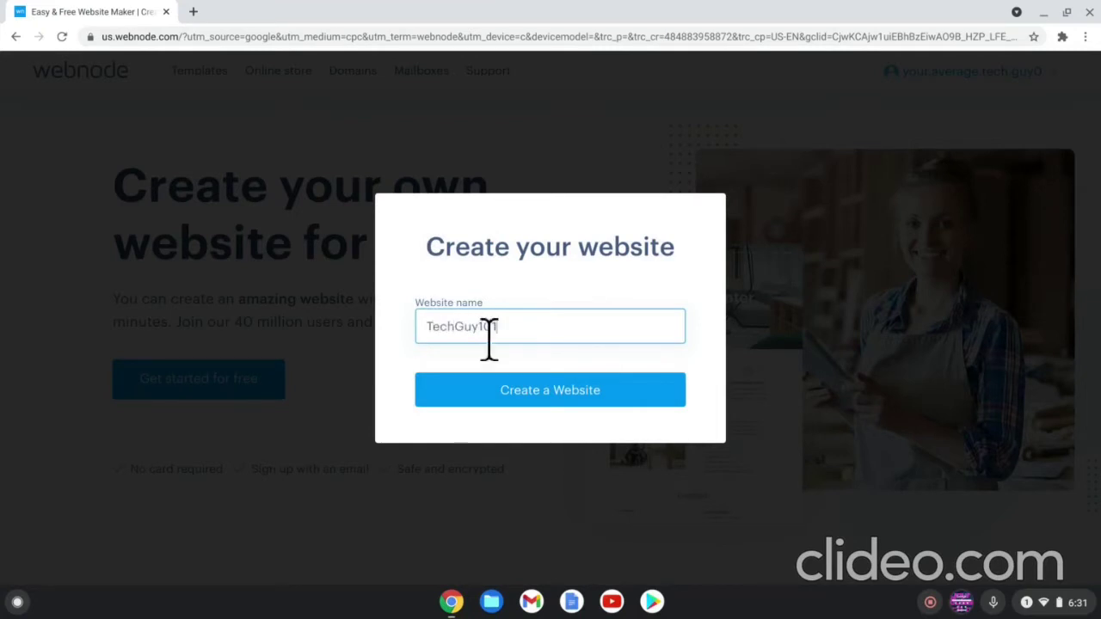
left_click(496, 386)
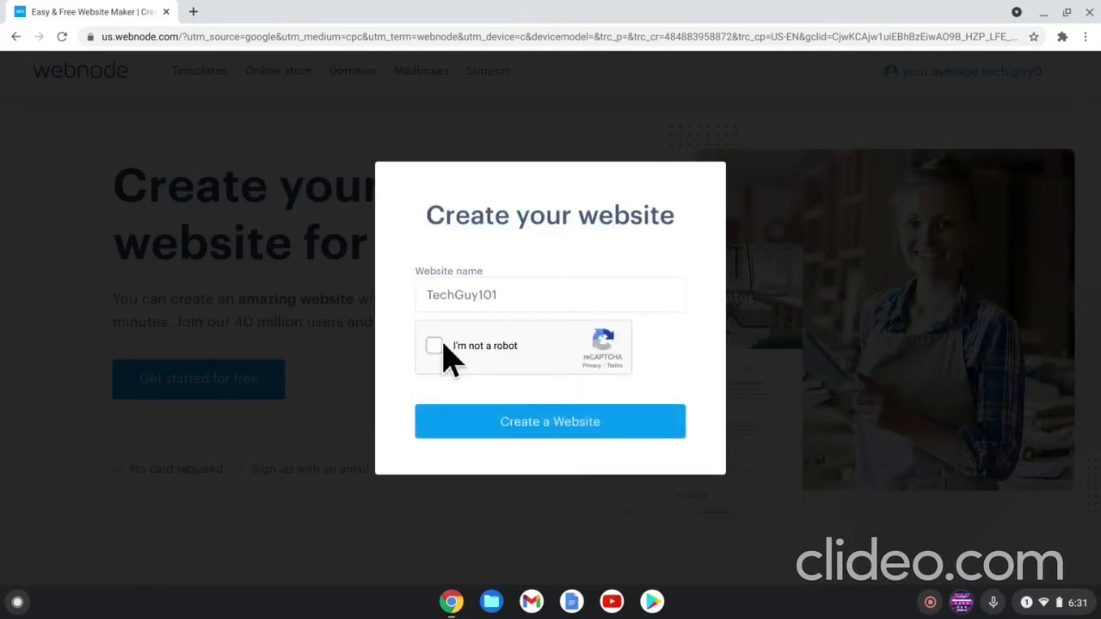
Pass the crosswalk captcha and create the website
left_click(440, 345)
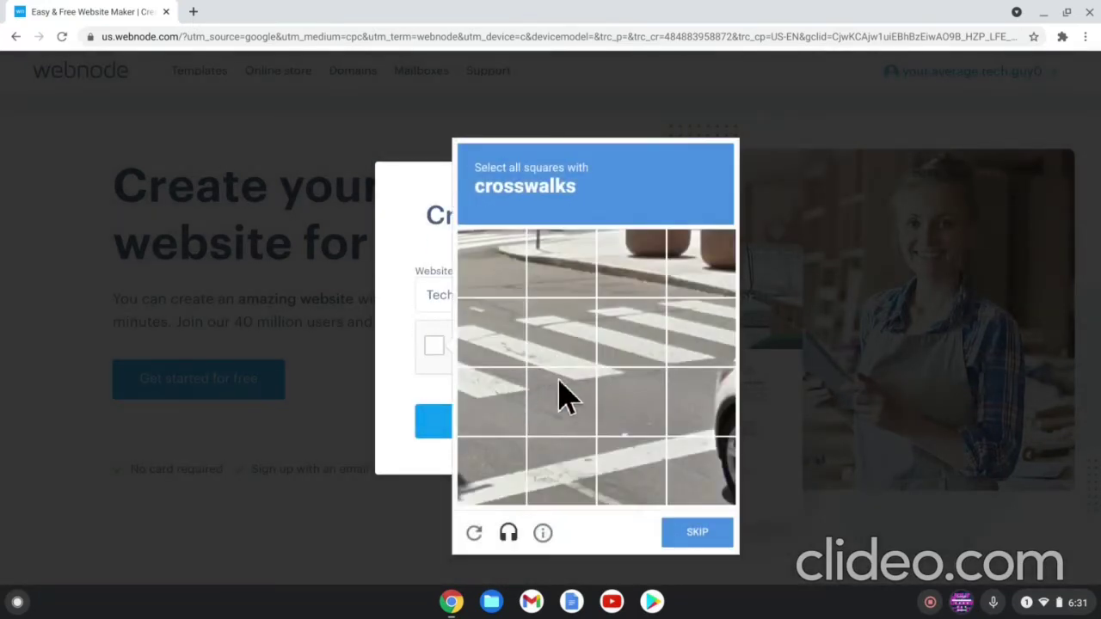
left_click(492, 402)
left_click(492, 332)
left_click(561, 333)
left_click(561, 402)
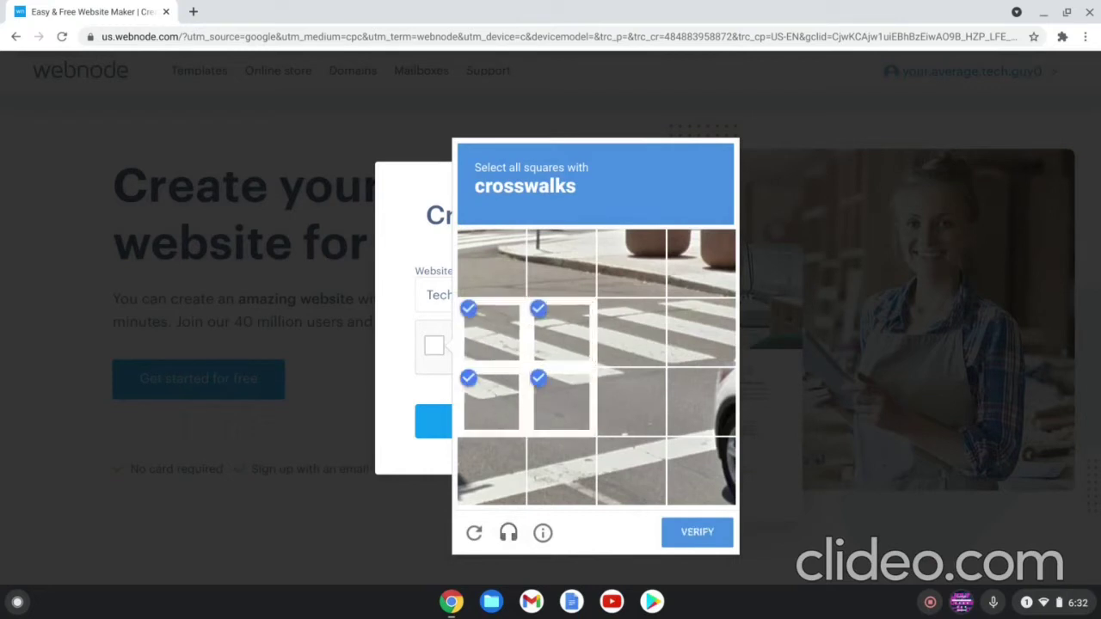
left_click(630, 401)
left_click(630, 332)
left_click(702, 332)
left_click(702, 402)
left_click(701, 471)
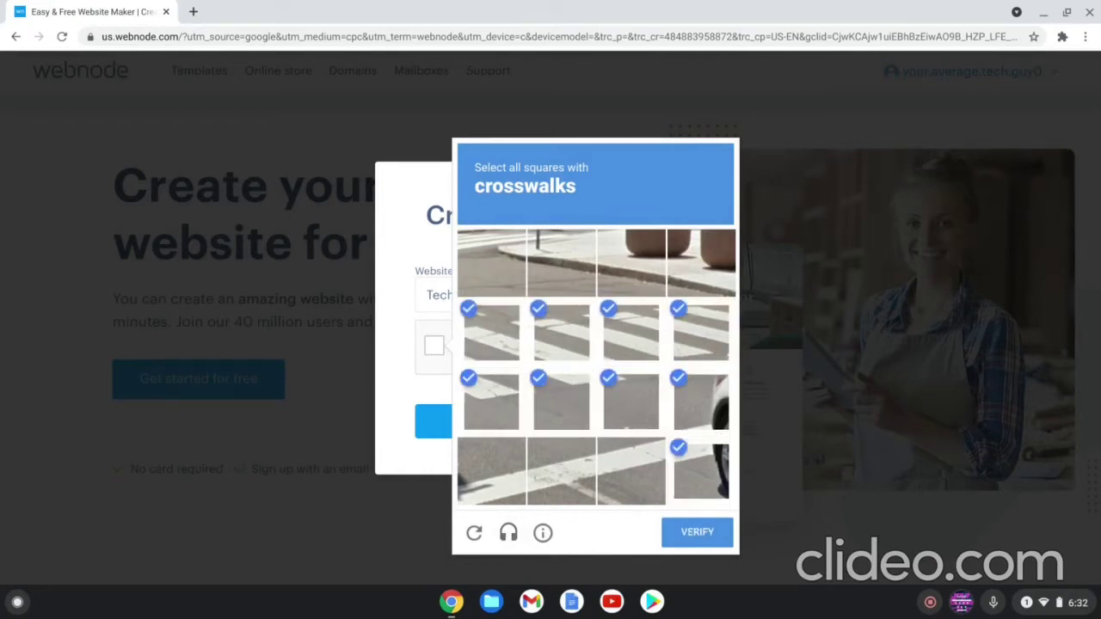
left_click(701, 472)
left_click(701, 401)
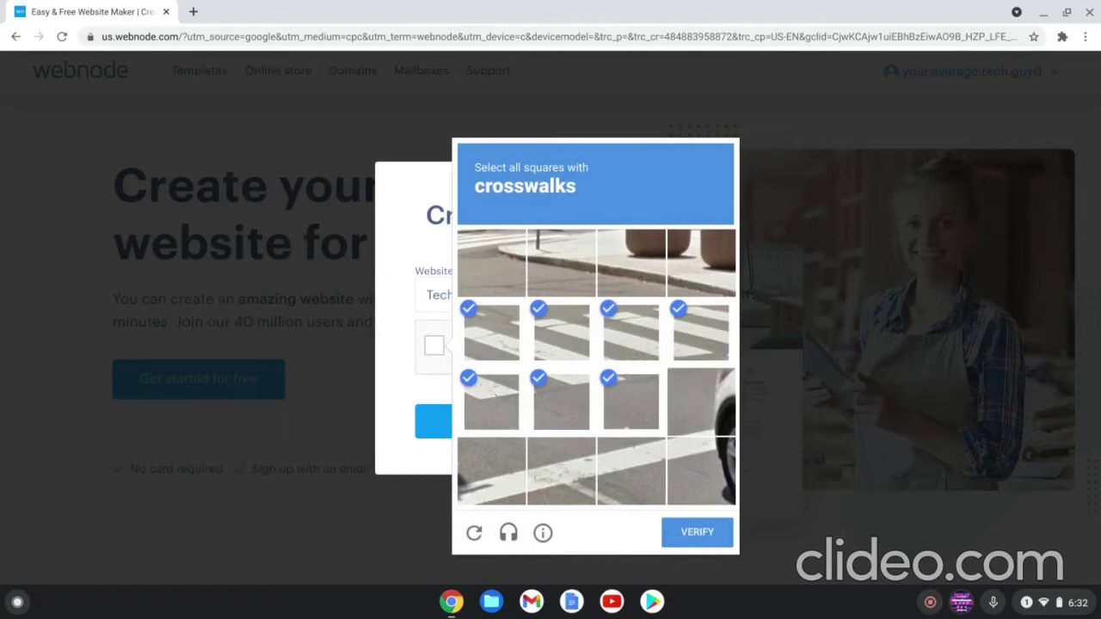
left_click(703, 536)
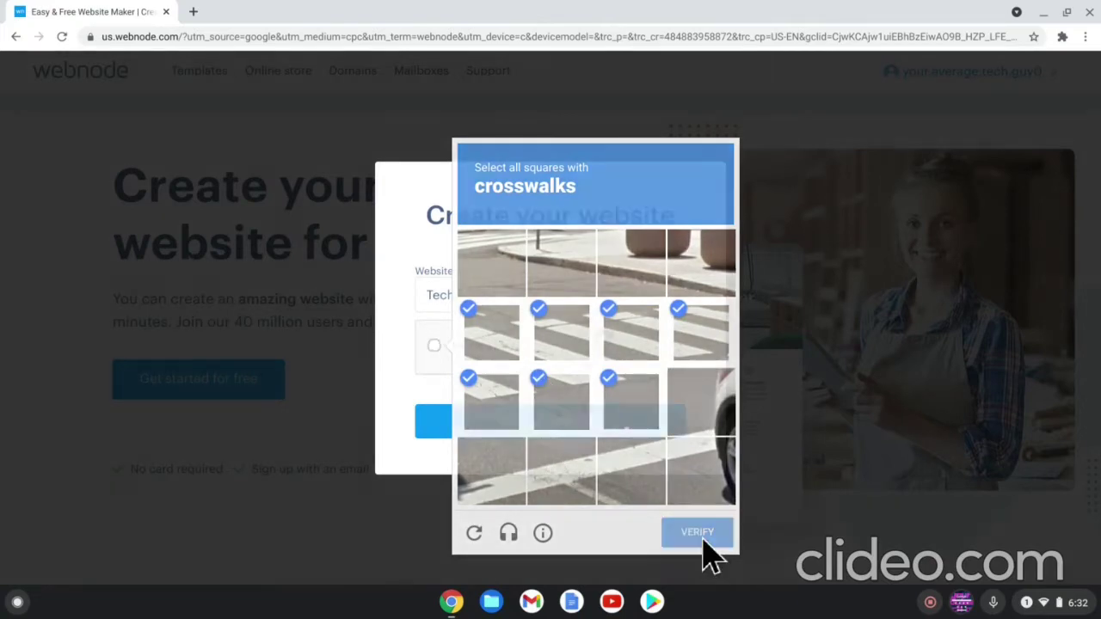
left_click(617, 430)
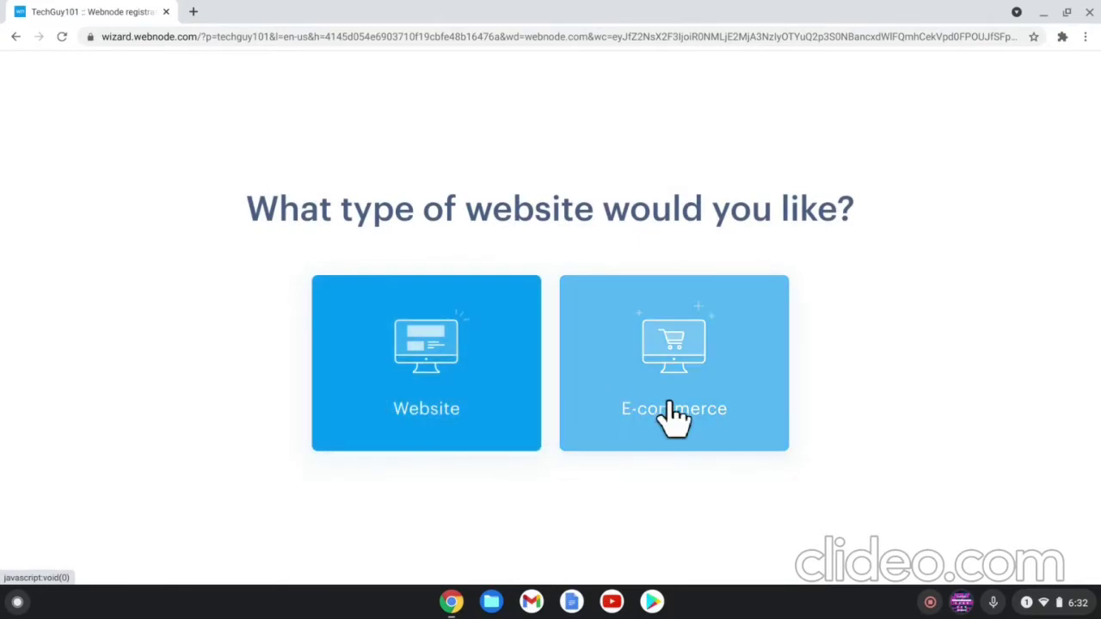
Pick a regular website, filter templates by Most popular, and scroll to the bicycle template
left_click(496, 409)
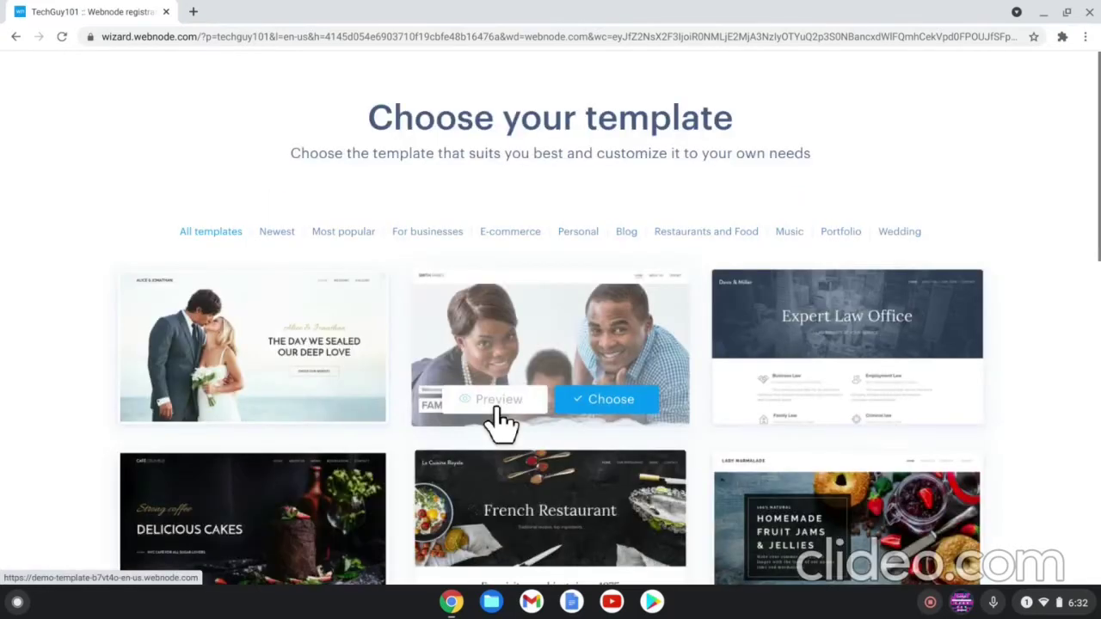
left_click(322, 232)
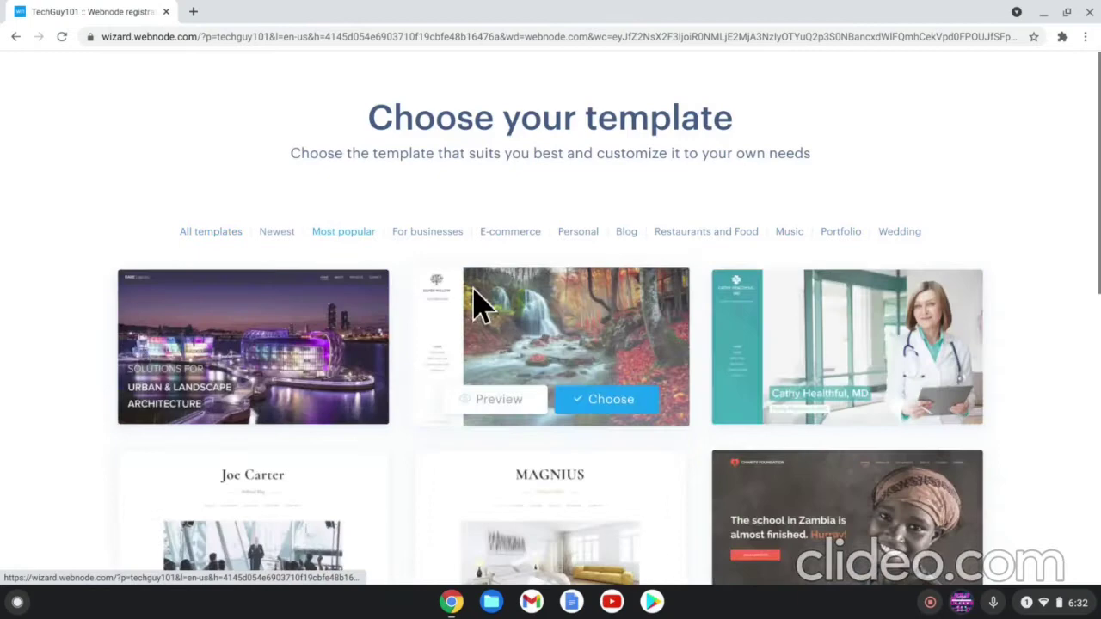
scroll(481, 305, "down", 2)
scroll(480, 305, "down", 2)
scroll(479, 305, "down", 2)
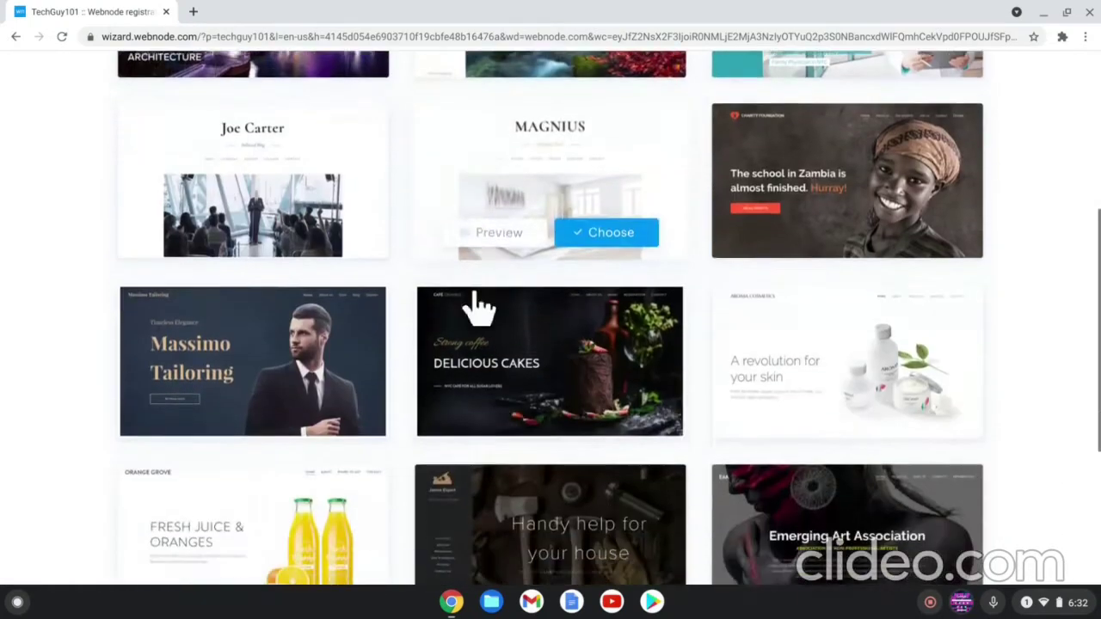
scroll(479, 301, "down", 2)
scroll(465, 308, "down", 2)
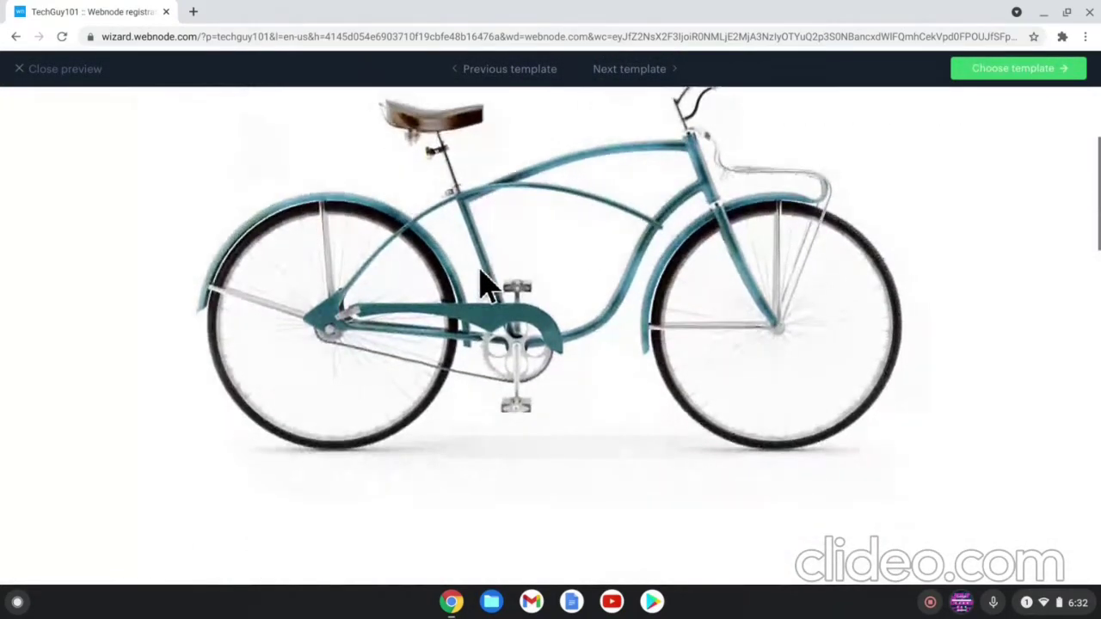
Scroll through the whole RETROBIKE template preview and return to the top
scroll(484, 288, "down", 2)
scroll(484, 287, "down", 2)
scroll(484, 287, "down", 1)
scroll(484, 288, "down", 1)
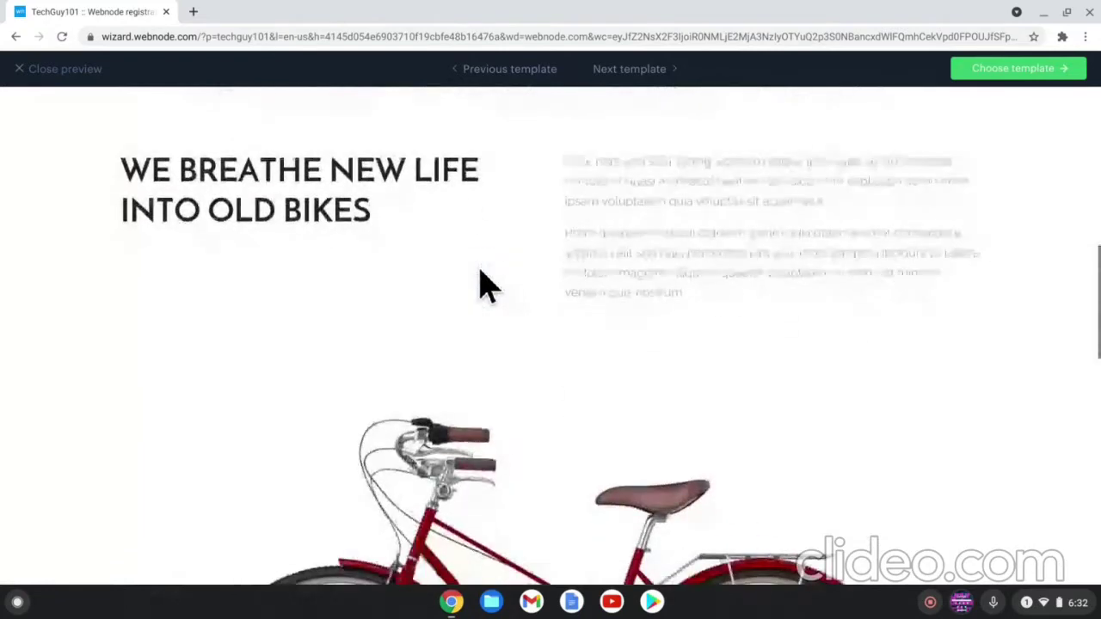
scroll(484, 287, "down", 1)
scroll(484, 287, "down", 3)
scroll(482, 283, "down", 3)
scroll(482, 283, "down", 3)
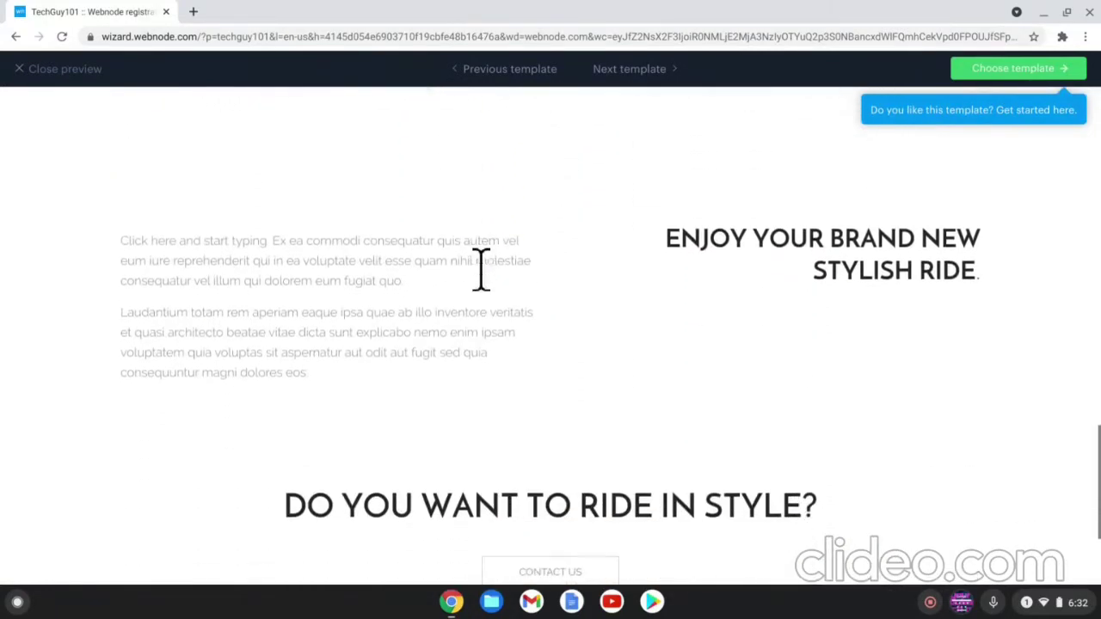
scroll(482, 283, "down", 3)
key("Home")
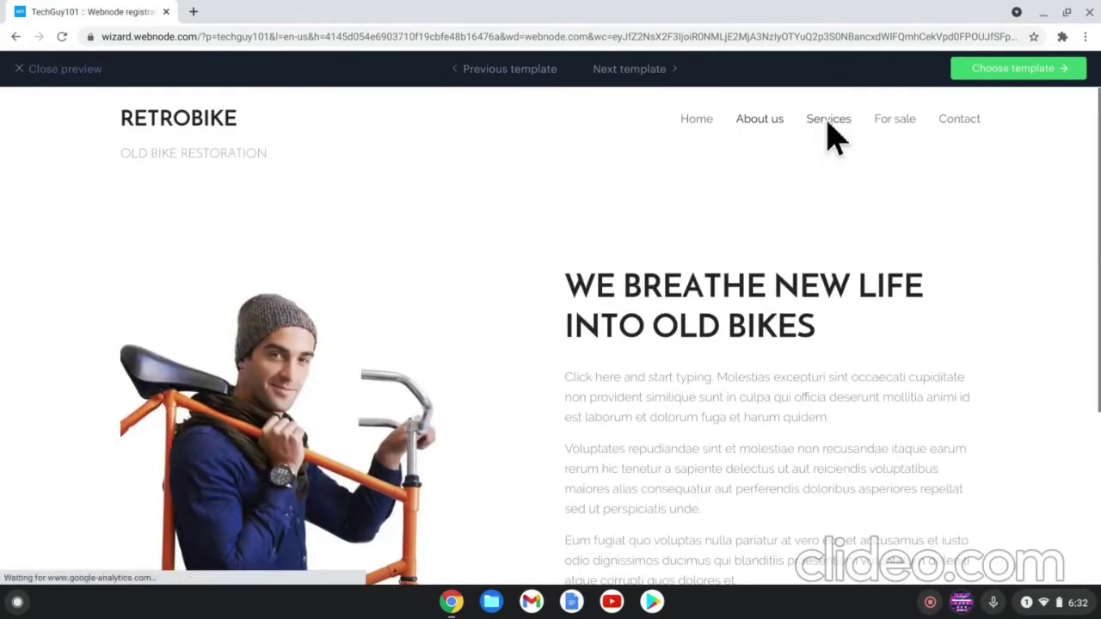
scroll(641, 219, "down", 5)
scroll(641, 219, "up", 5)
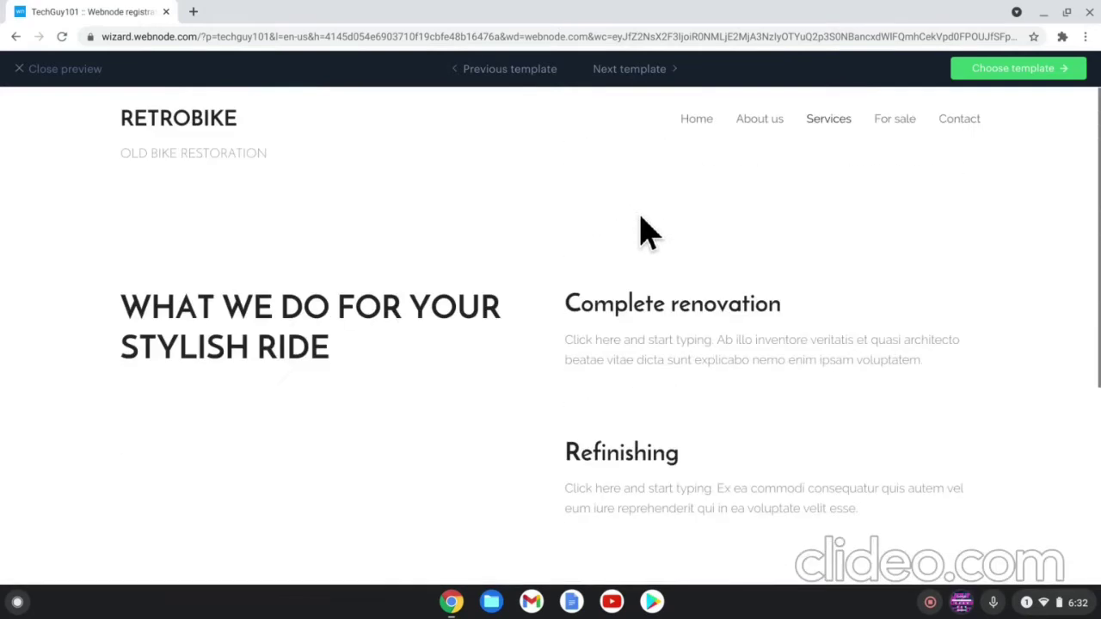
View the For sale and Home pages, then choose the RETROBIKE template
left_click(884, 125)
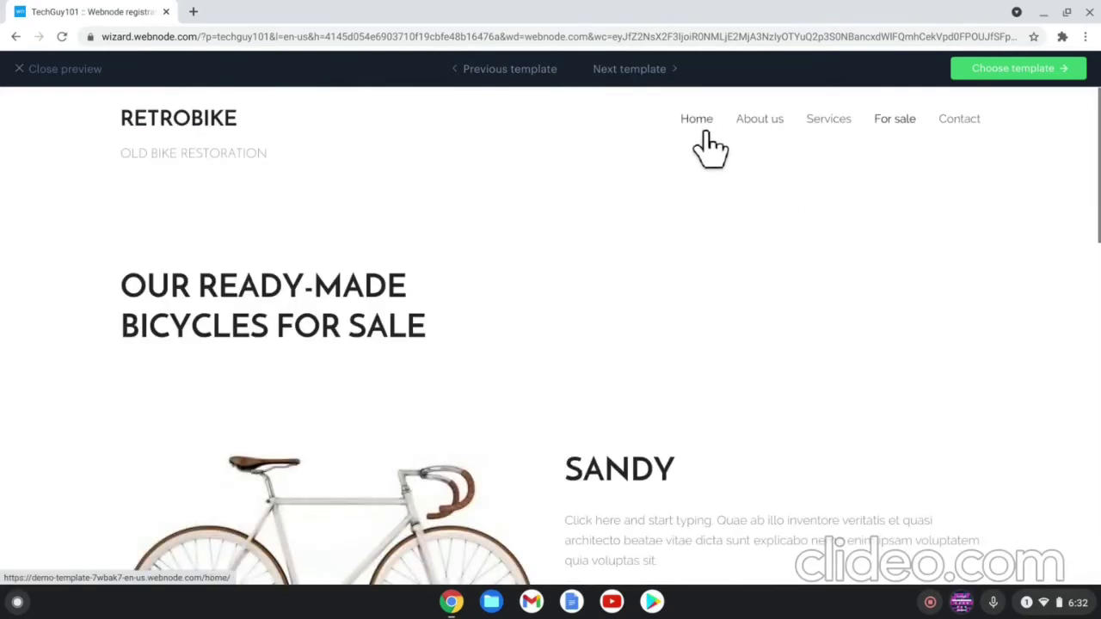
left_click(701, 125)
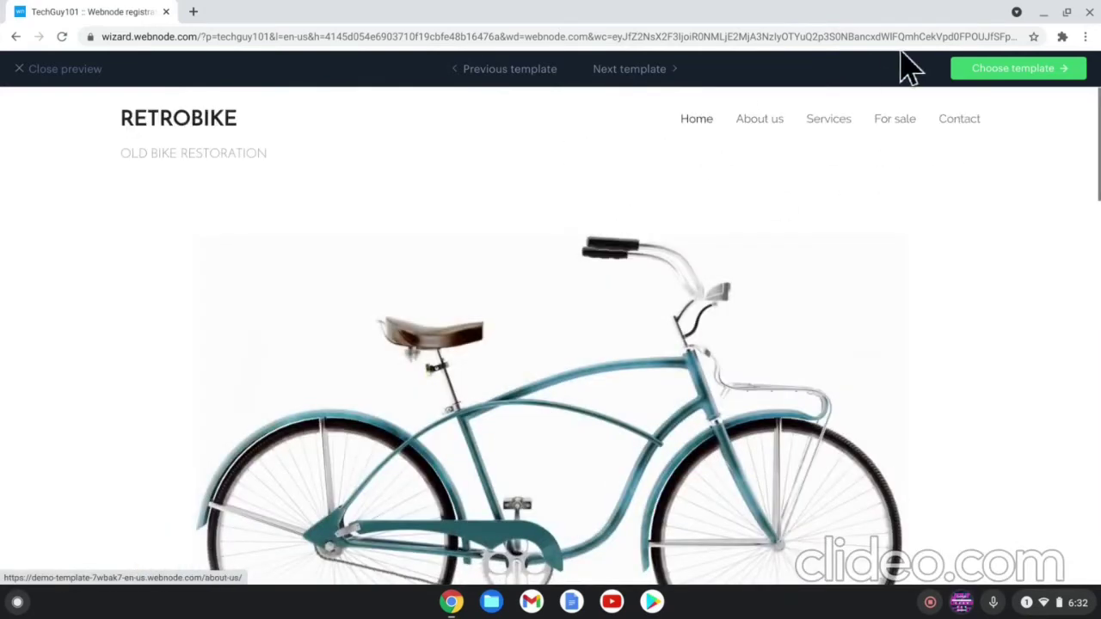
left_click(980, 74)
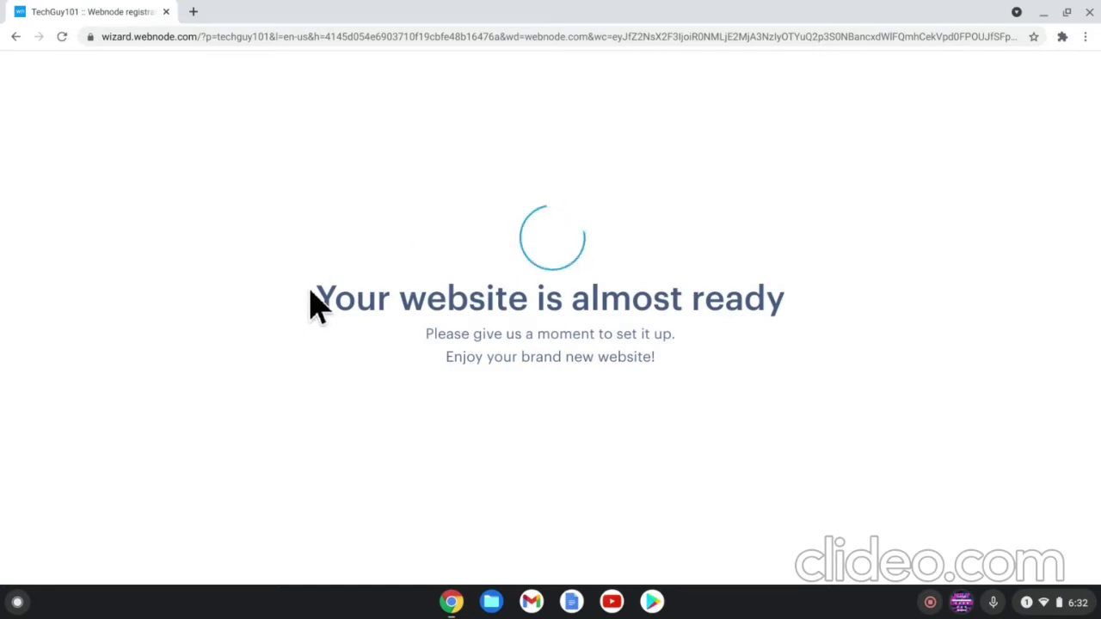
Wait on the 'almost ready' screen until techguy101.webnode.com is reported ready
left_click_drag(317, 299, 753, 299)
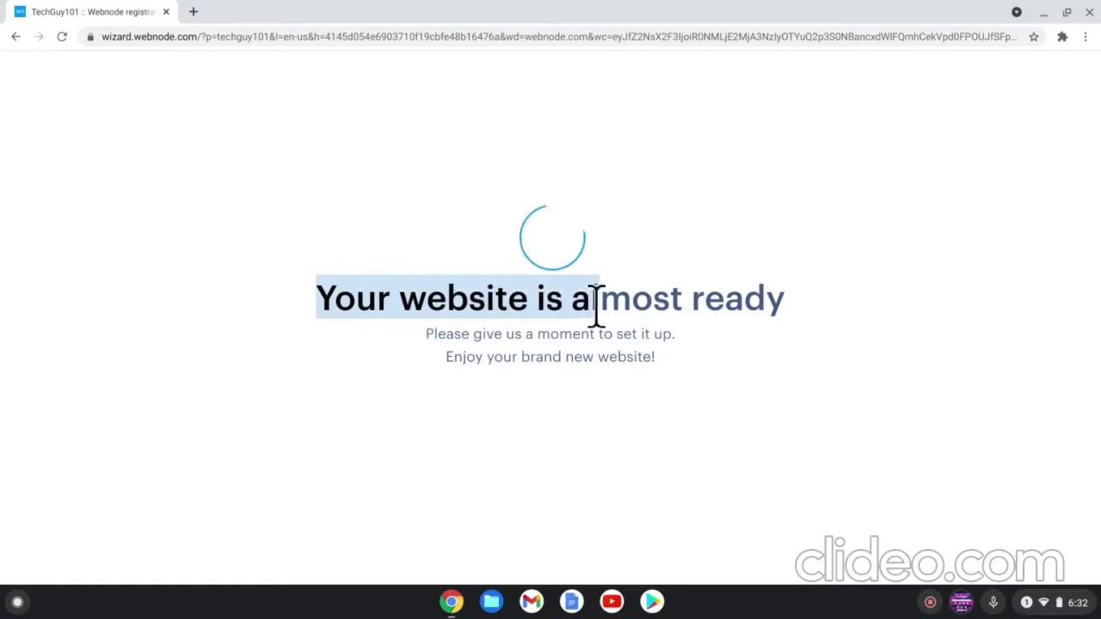
left_click_drag(752, 298, 241, 327)
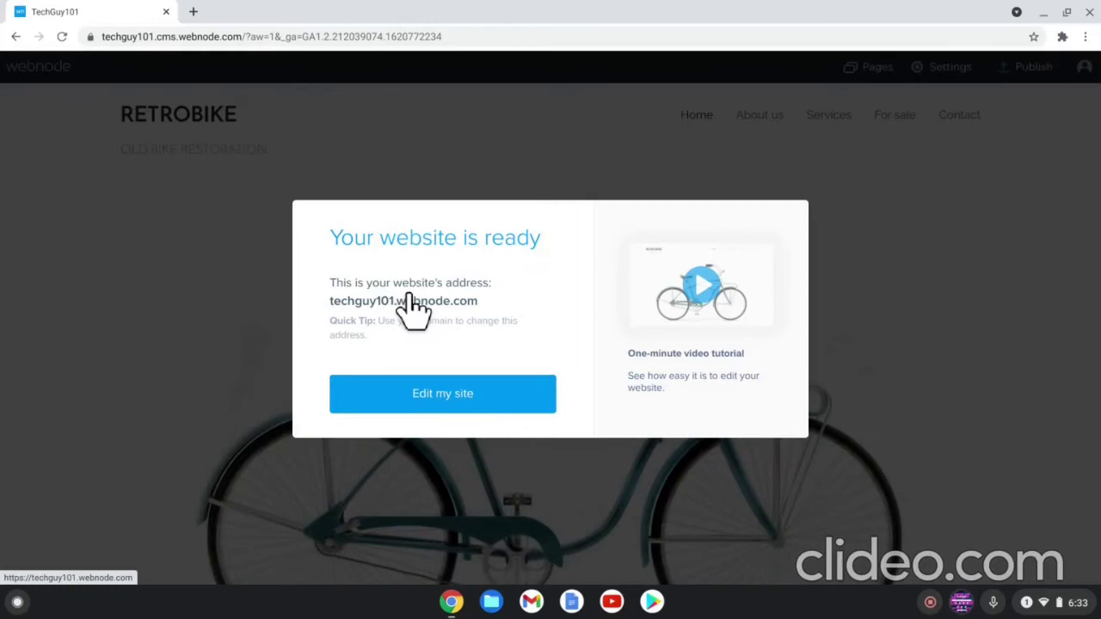
Set a lightning-bolt icon from the Icons collection as the header logo
left_click(512, 411)
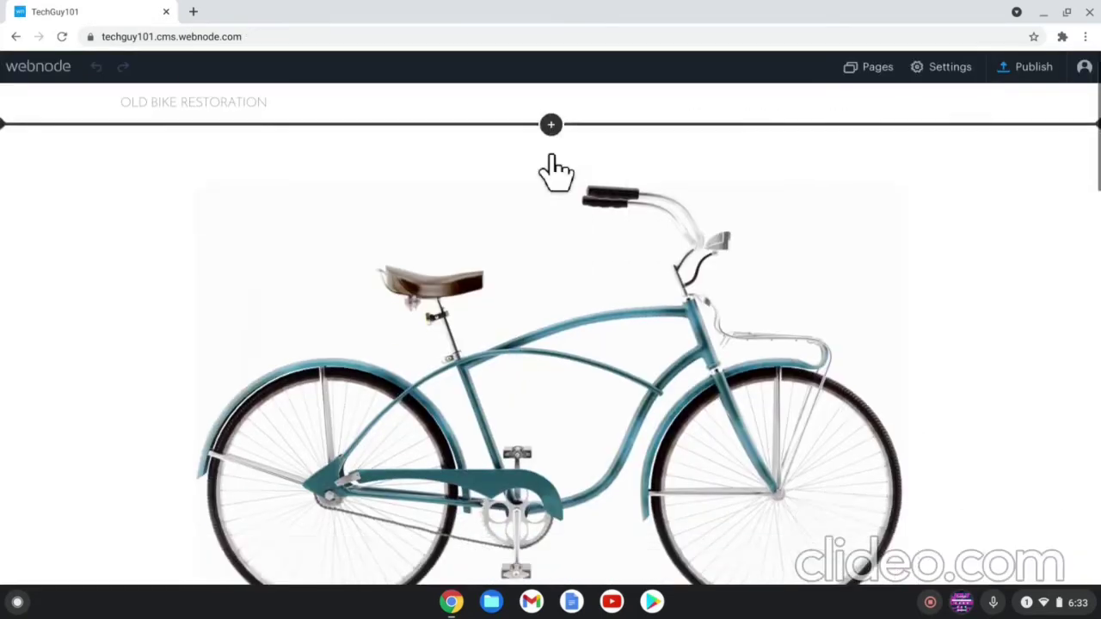
left_click(242, 120)
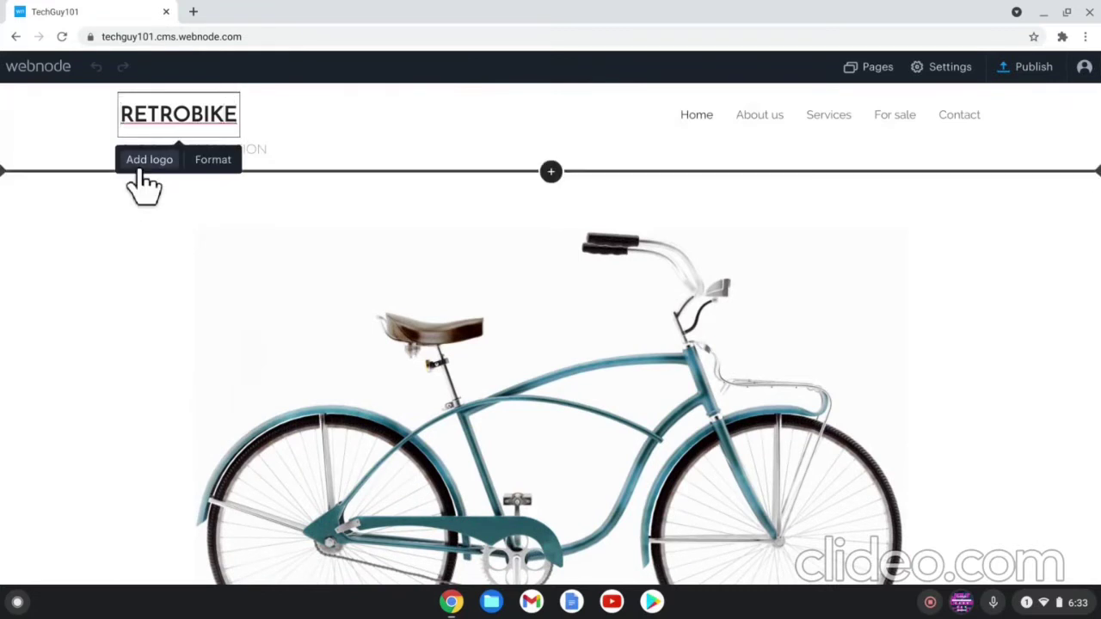
left_click(142, 162)
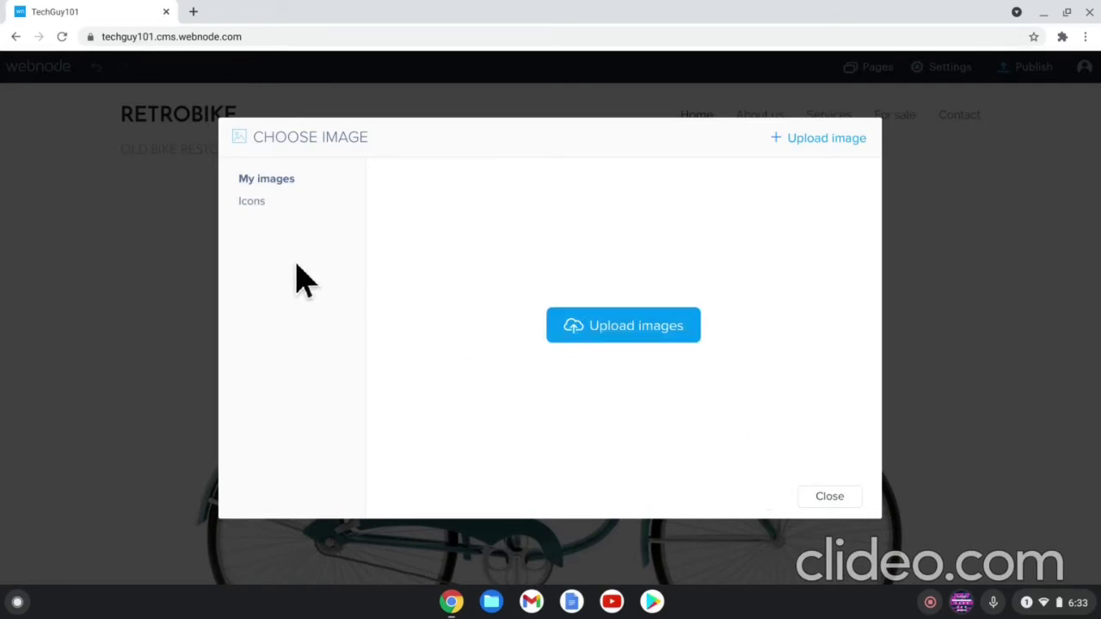
left_click(258, 200)
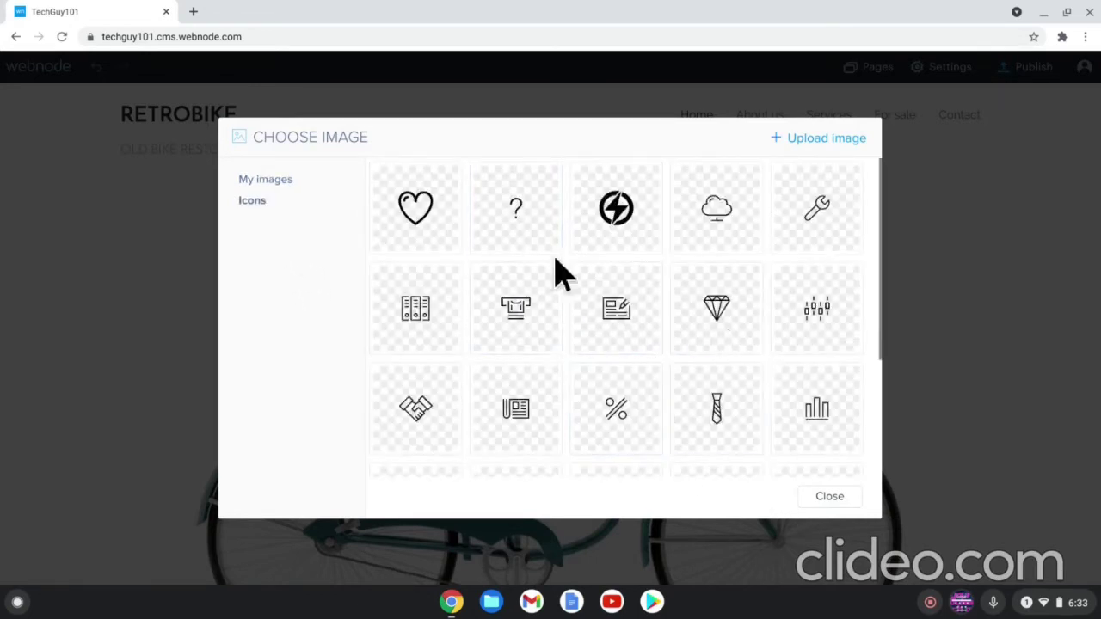
left_click(607, 246)
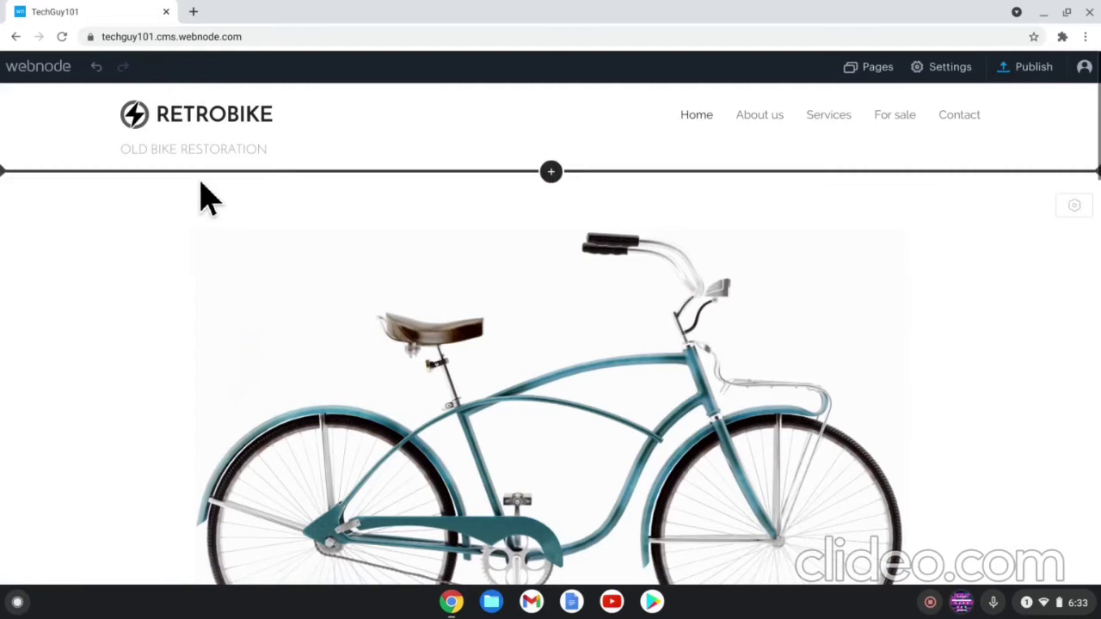
Replace the RETROBIKE logo text with 'Your coolest tech guy!'
left_click(249, 121)
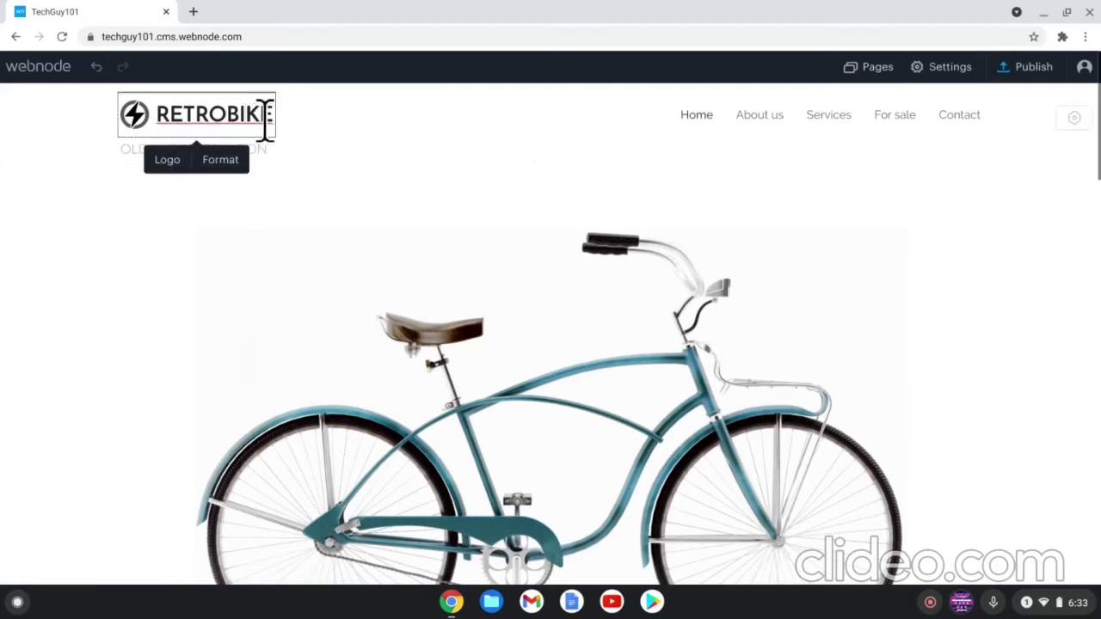
key("BackSpace")
key("BackSpace")
key("BackSpace")
type("You")
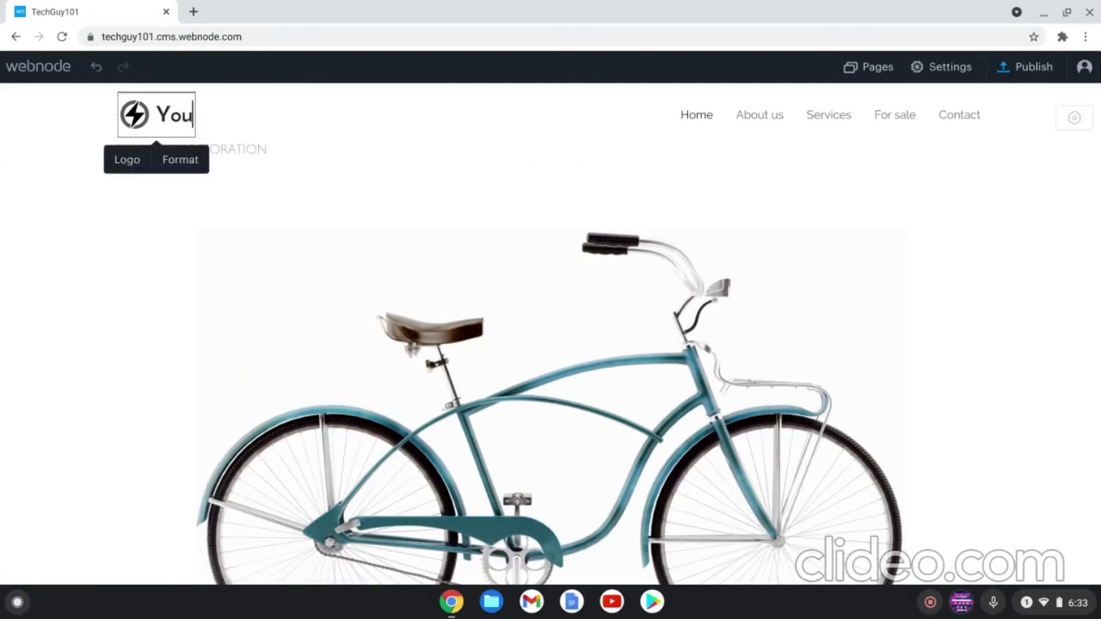
type("r coolest")
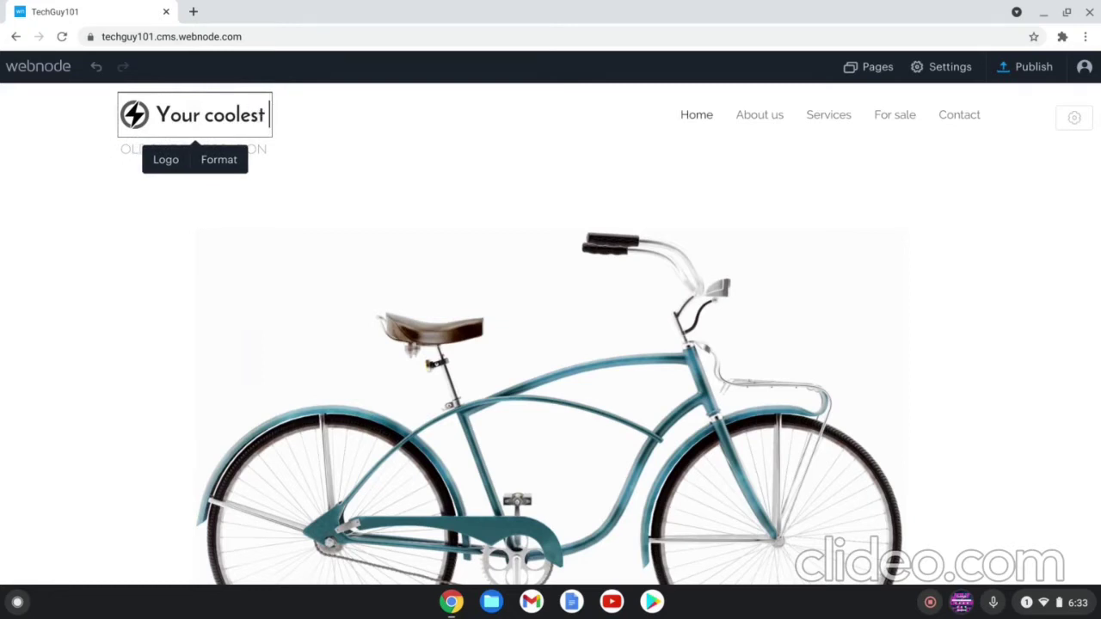
type(" tech guy!")
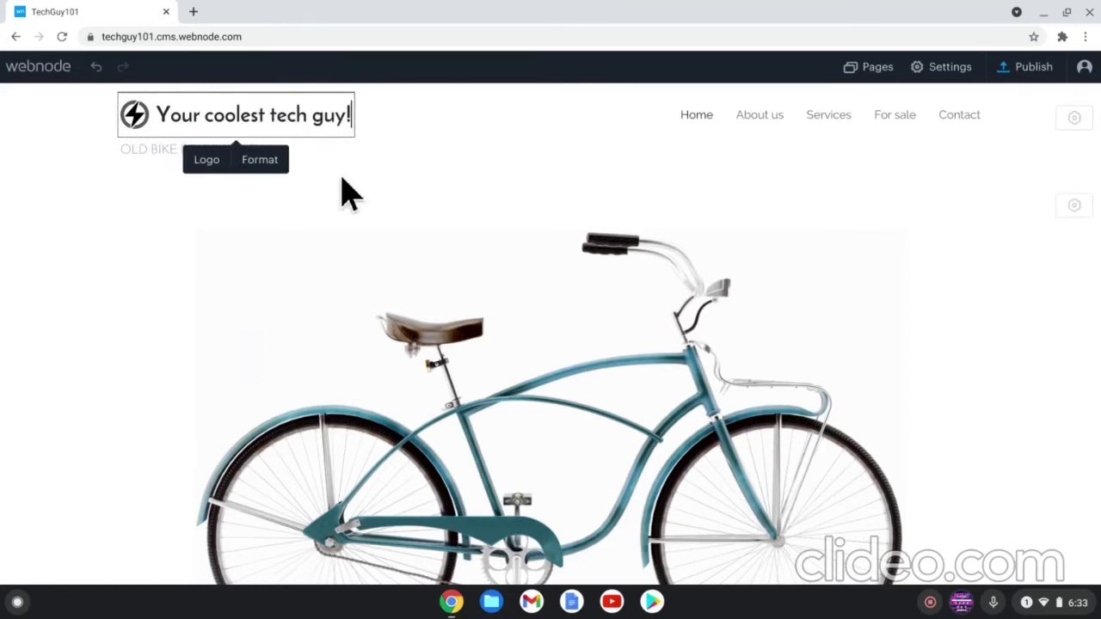
Replace the OLD BIKE RESTORATION subtitle with 'Whateva u like'
left_click(332, 187)
left_click(267, 152)
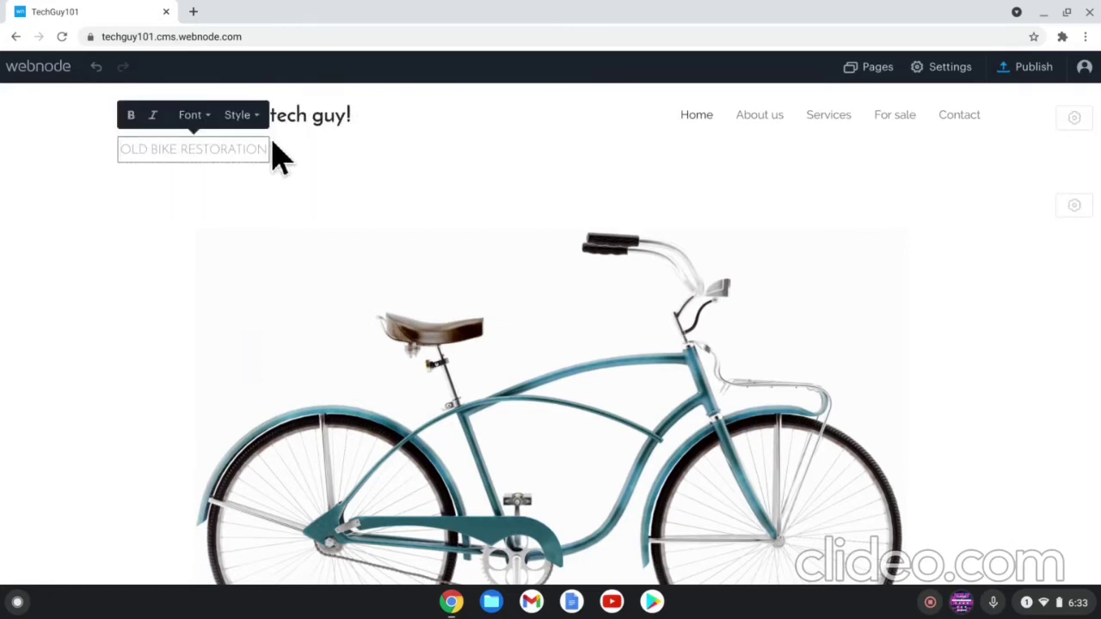
type("Whateva u")
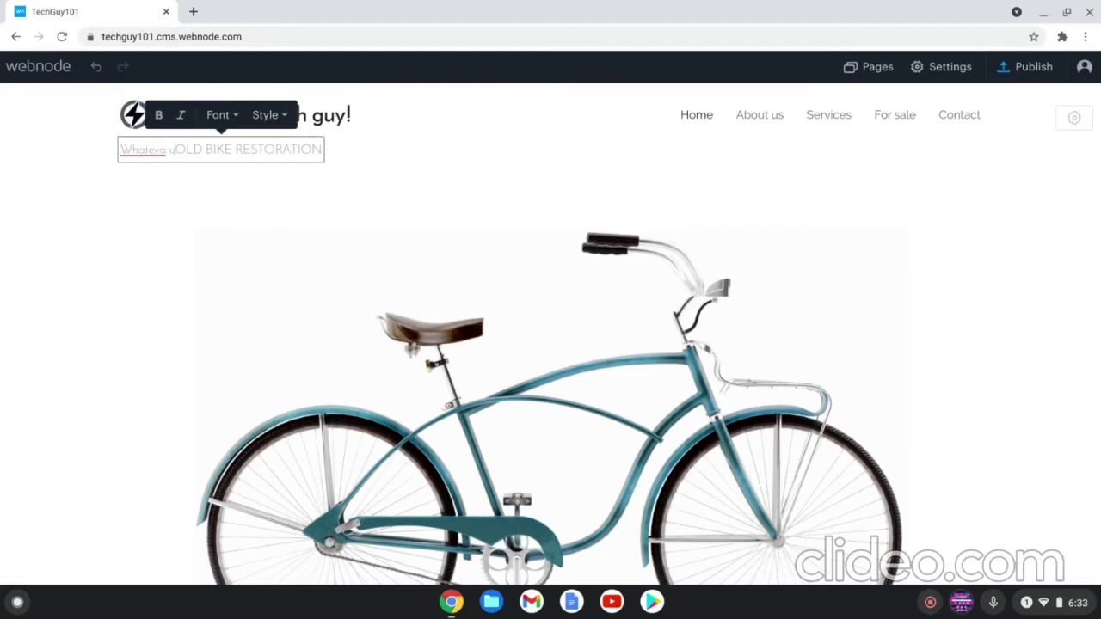
type(" like")
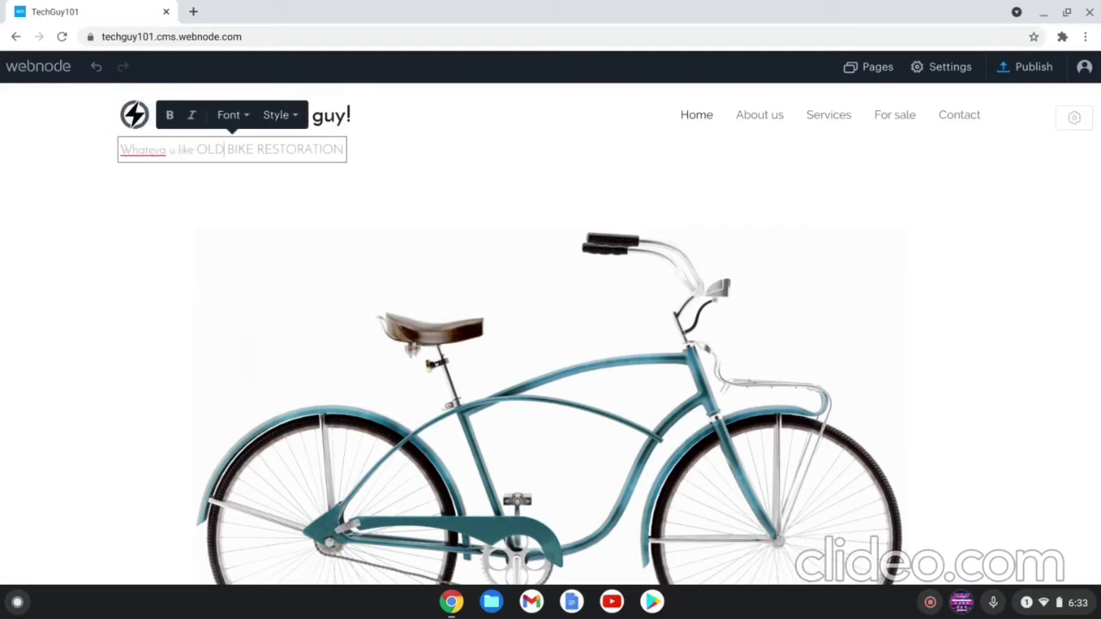
key("BackSpace")
key("BackSpace")
key("BackSpace")
key("BackSpace")
key("BackSpace")
key("BackSpace")
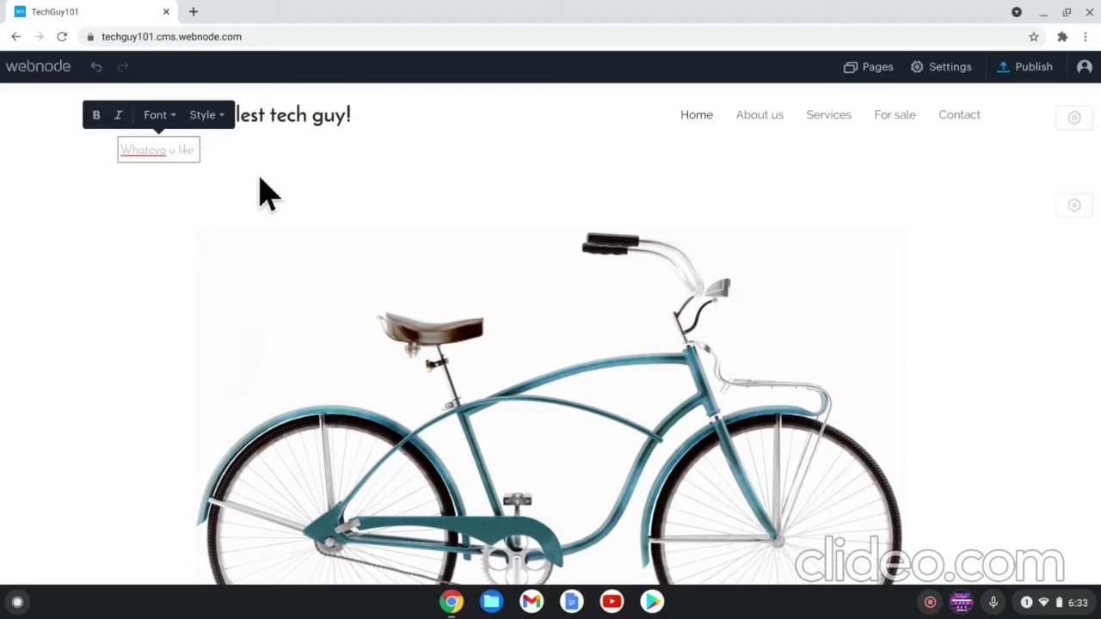
left_click(265, 191)
scroll(714, 241, "down", 5)
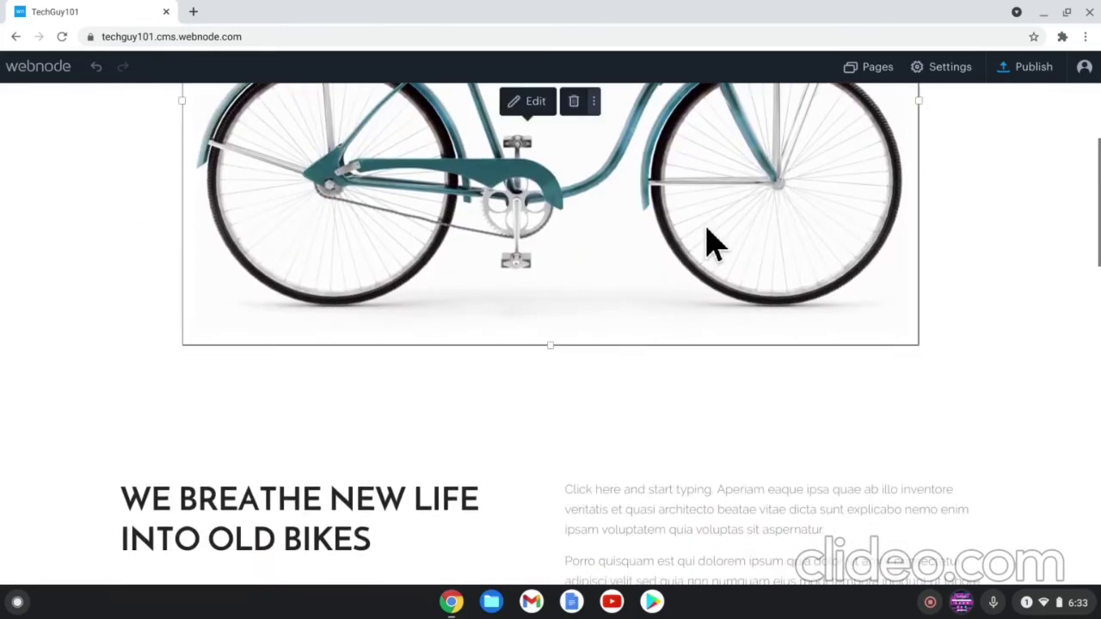
scroll(710, 239, "up", 4)
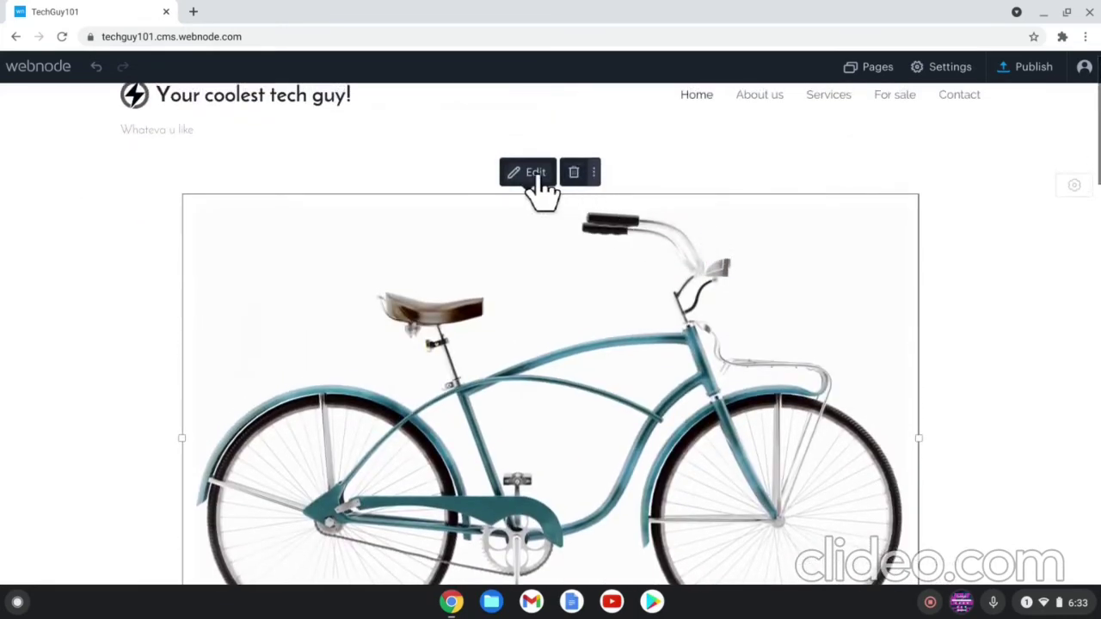
left_click(536, 173)
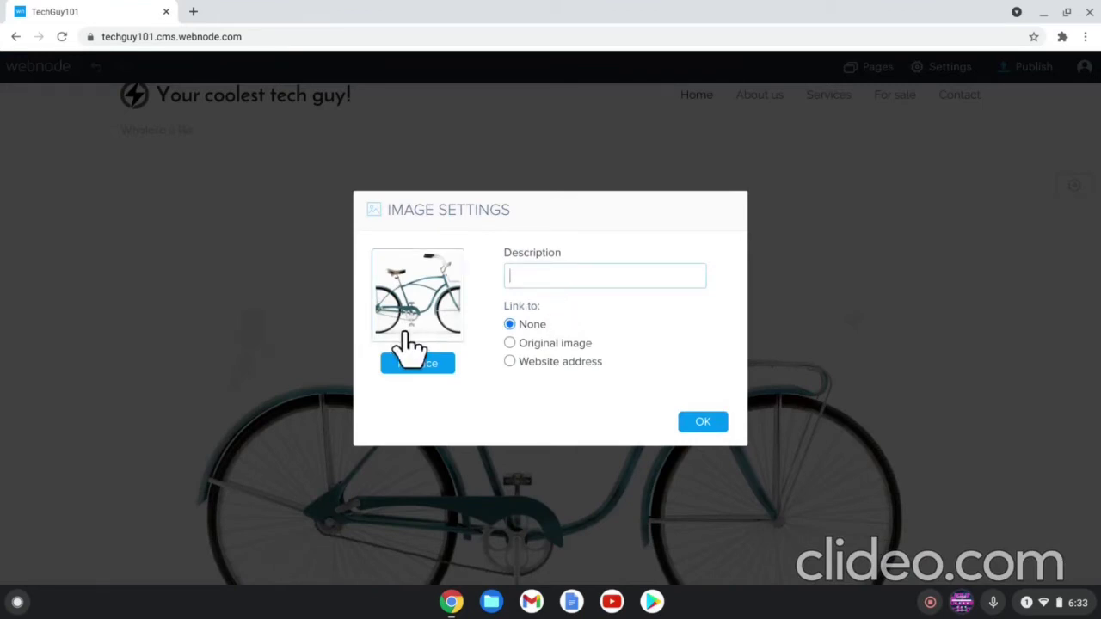
left_click(418, 365)
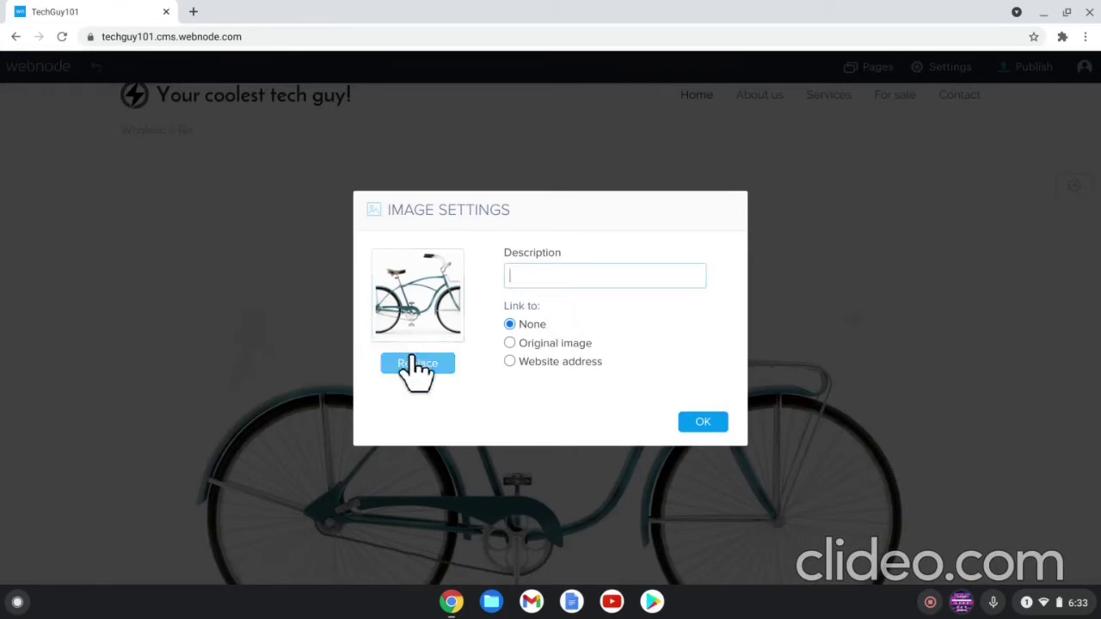
left_click(510, 362)
type("www.youtube.com")
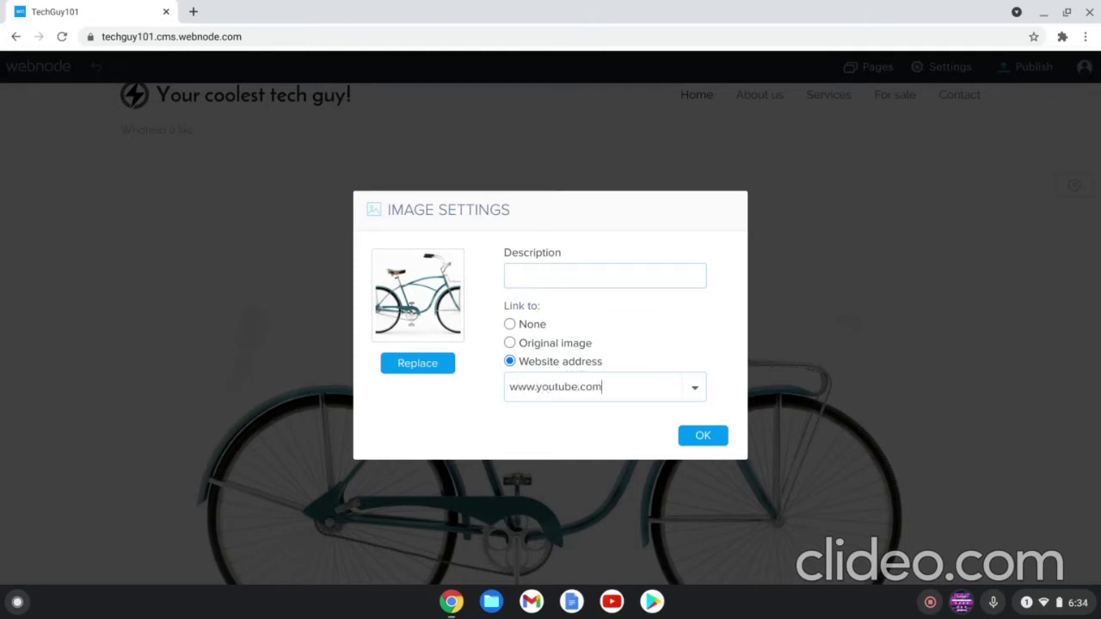
left_click(704, 437)
mouse_move(704, 451)
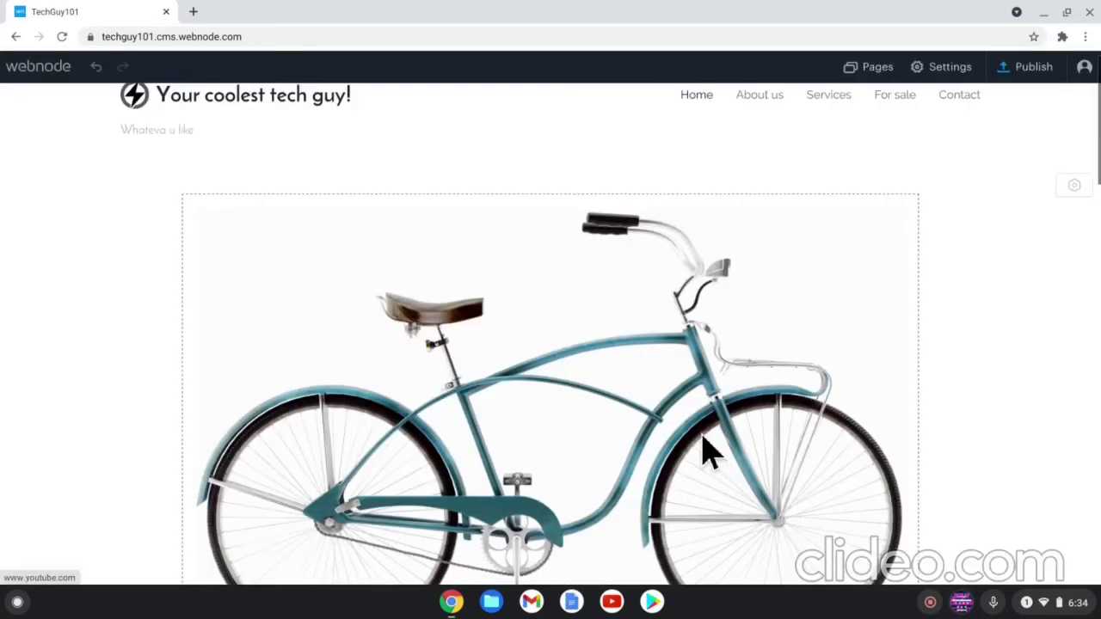
Test the YouTube link, close its tab, and delete the bike image
left_click(501, 173)
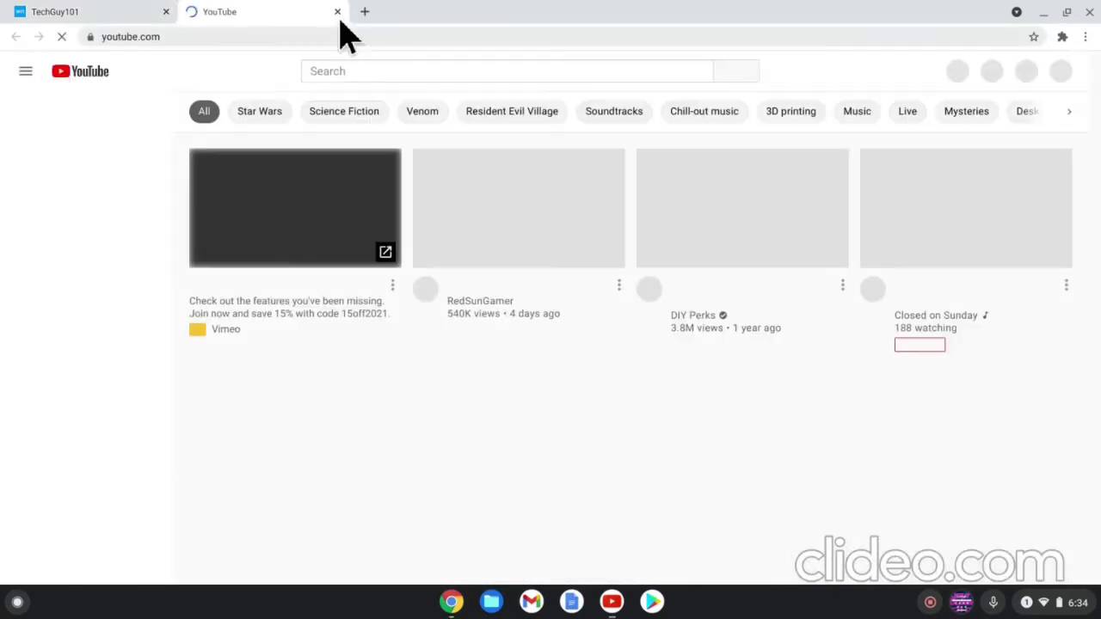
left_click(338, 12)
mouse_move(551, 387)
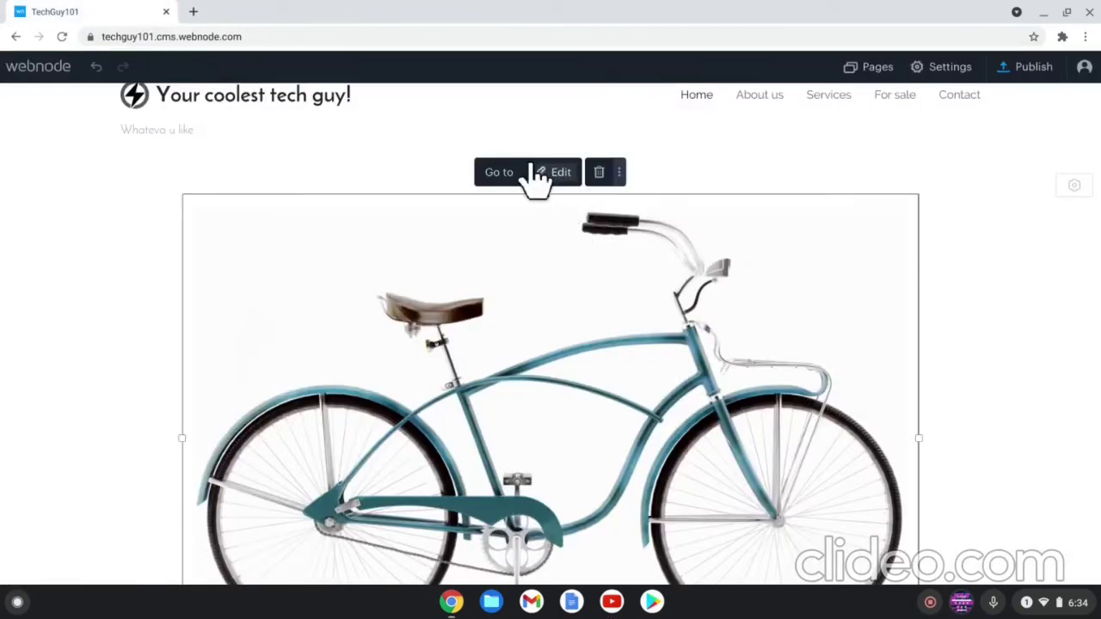
left_click(598, 172)
left_click(564, 177)
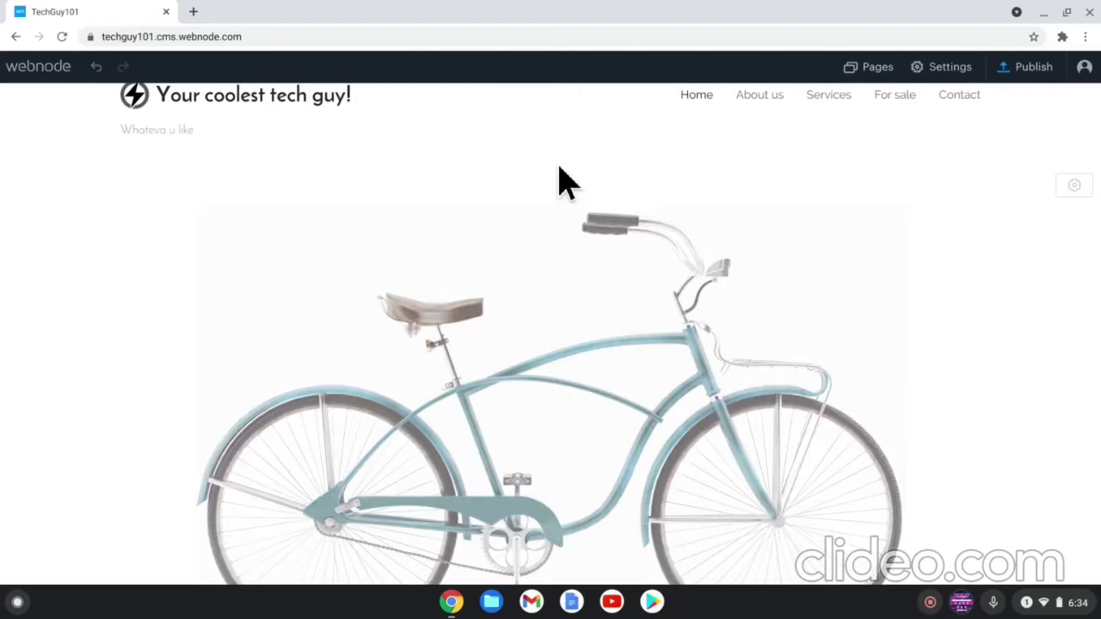
Add a Text and image section below the header
left_click(552, 172)
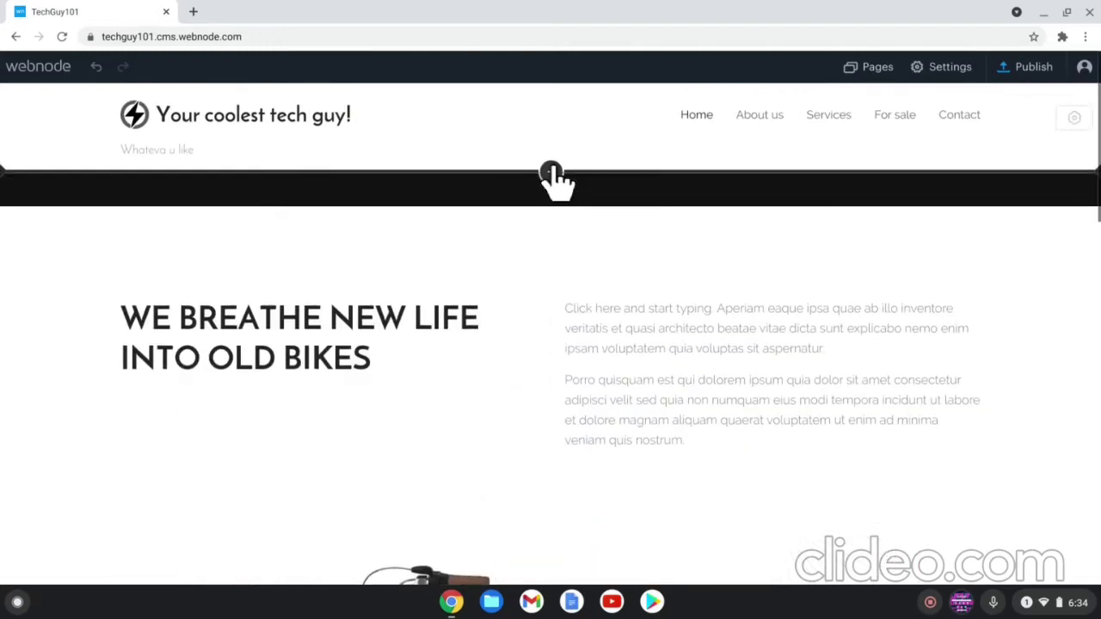
scroll(769, 319, "down", 1)
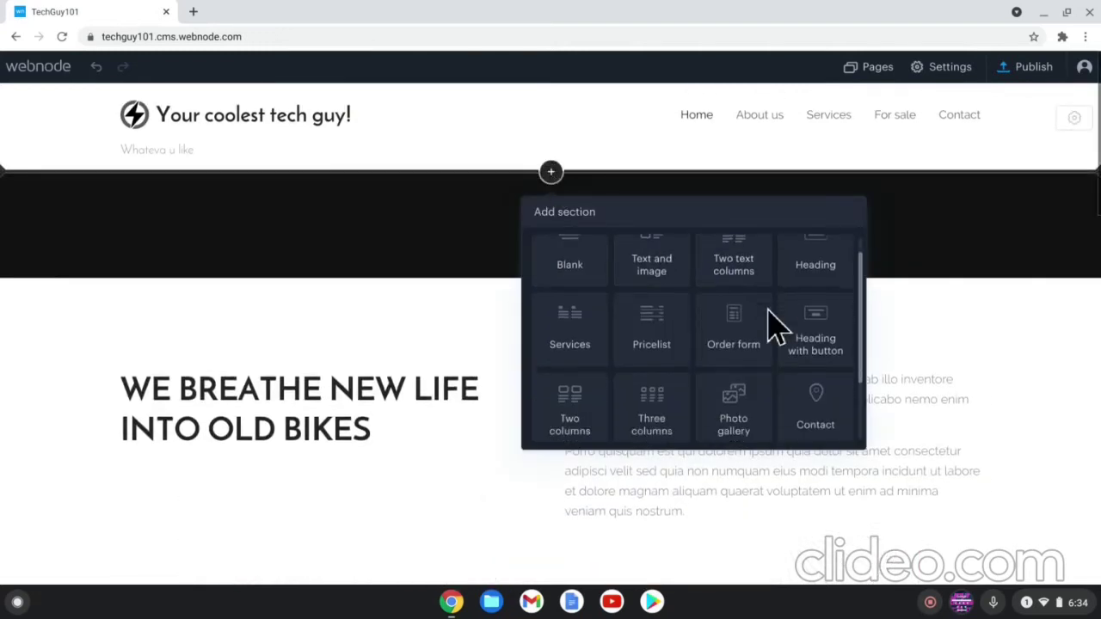
scroll(774, 332, "down", 1)
scroll(777, 353, "up", 2)
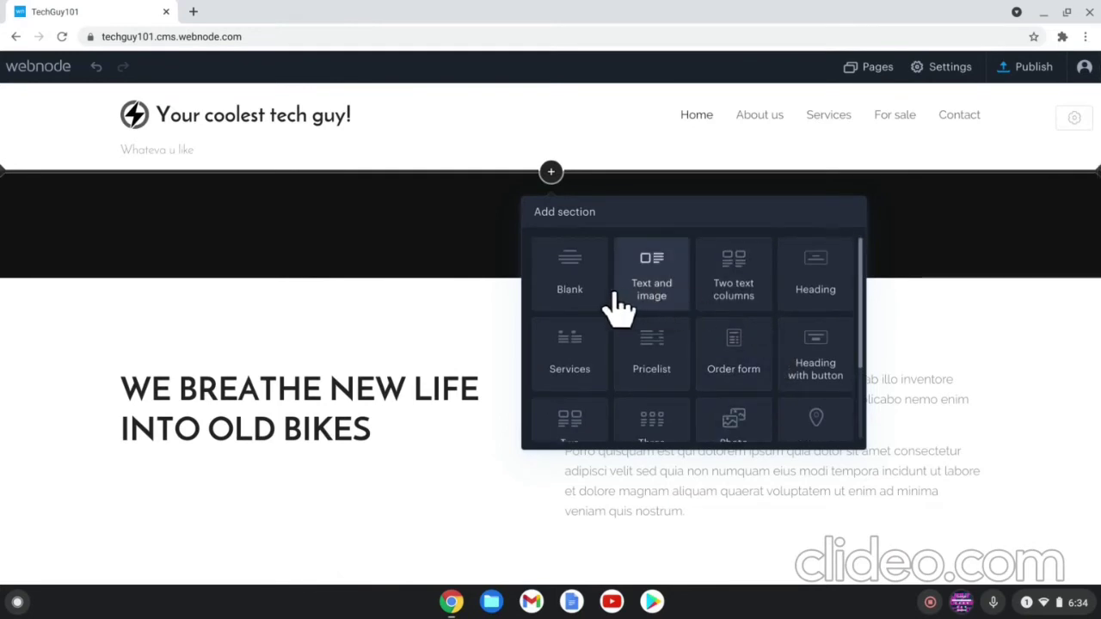
left_click(643, 301)
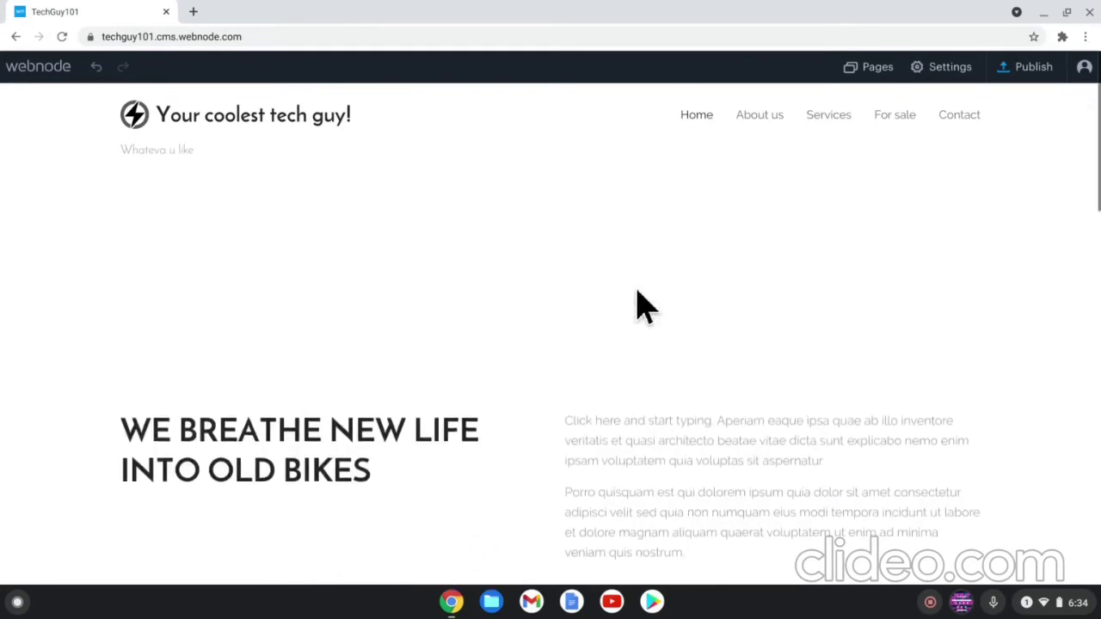
mouse_move(772, 348)
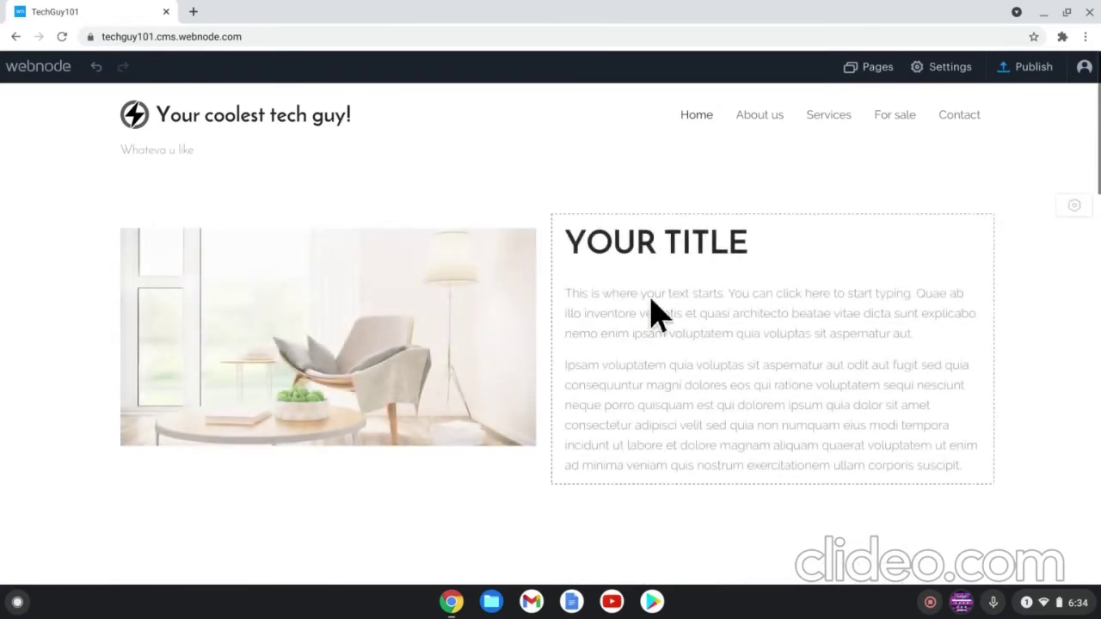
Replace the YOUR TITLE heading with 'Thats a nice chair lol'
double_click(668, 253)
key("BackSpace")
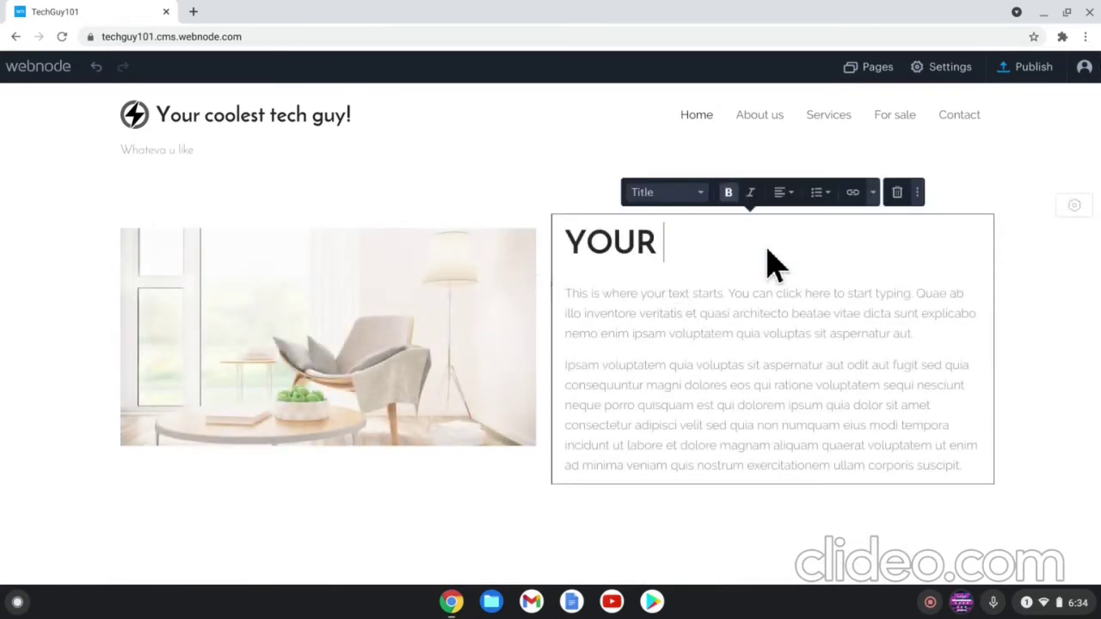
key("BackSpace")
key("BackSpace")
key("BackSpace")
type("Thats a nice chair lol")
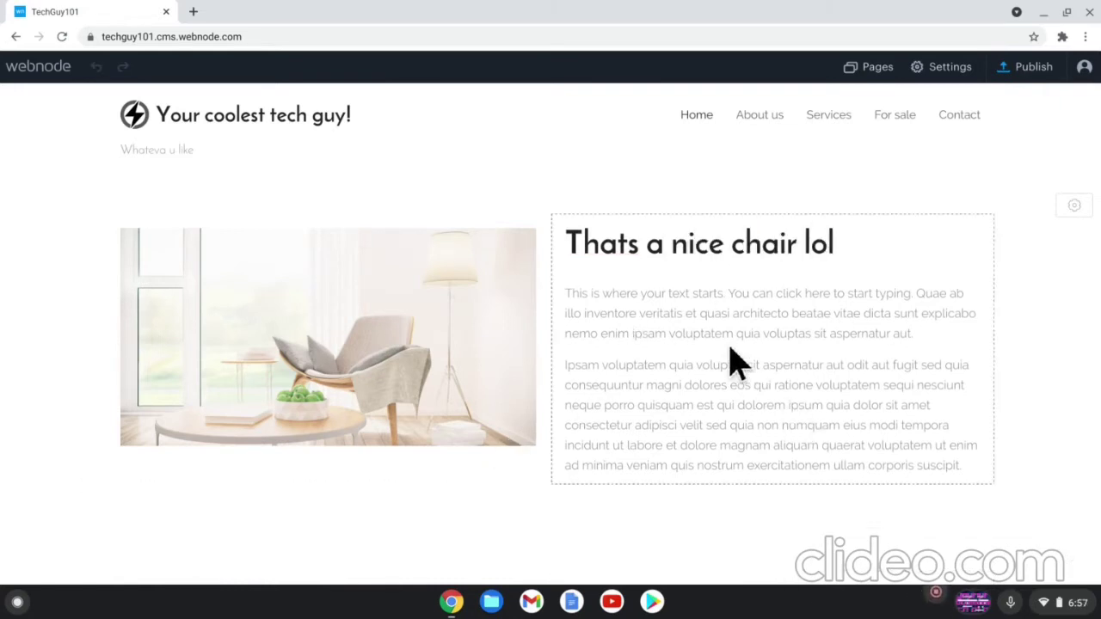
mouse_move(654, 176)
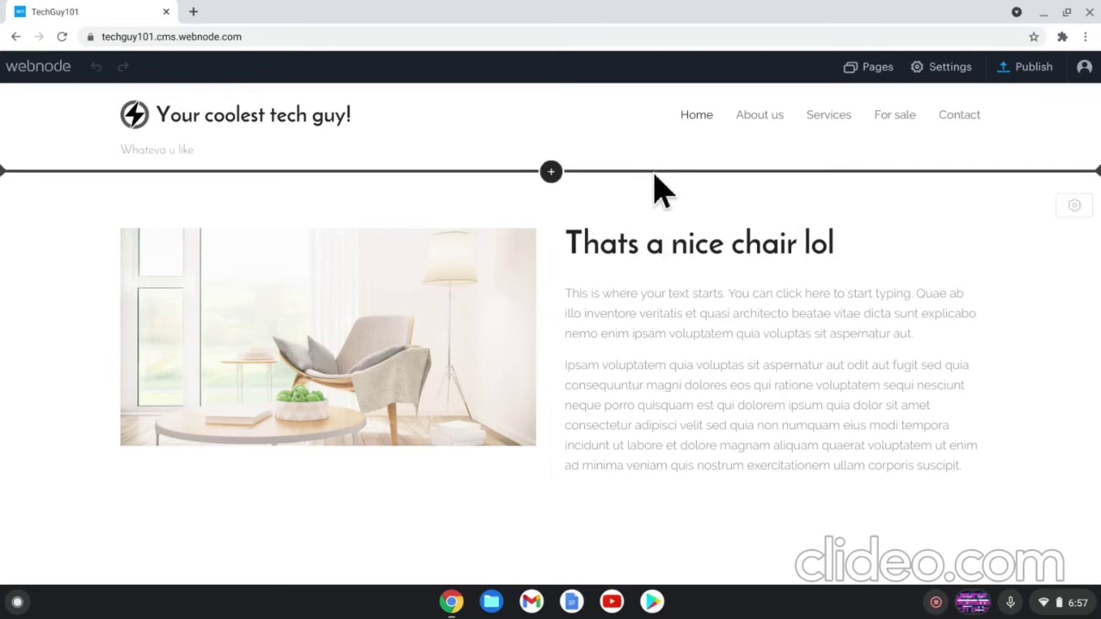
Add a Contact Us section with a map below the header
left_click(551, 173)
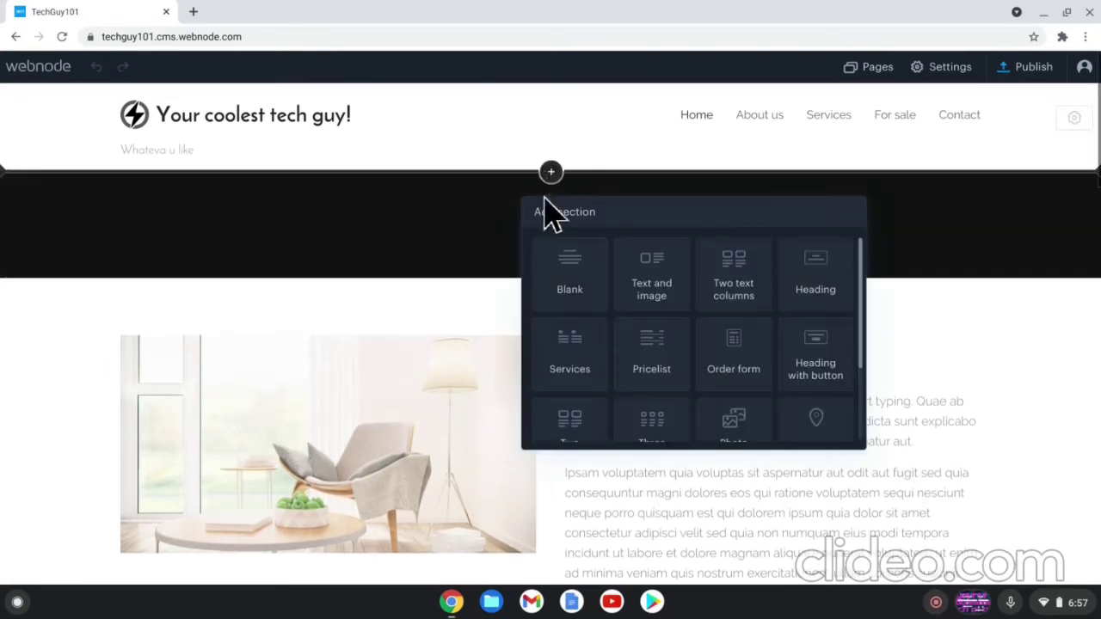
scroll(681, 293, "down", 3)
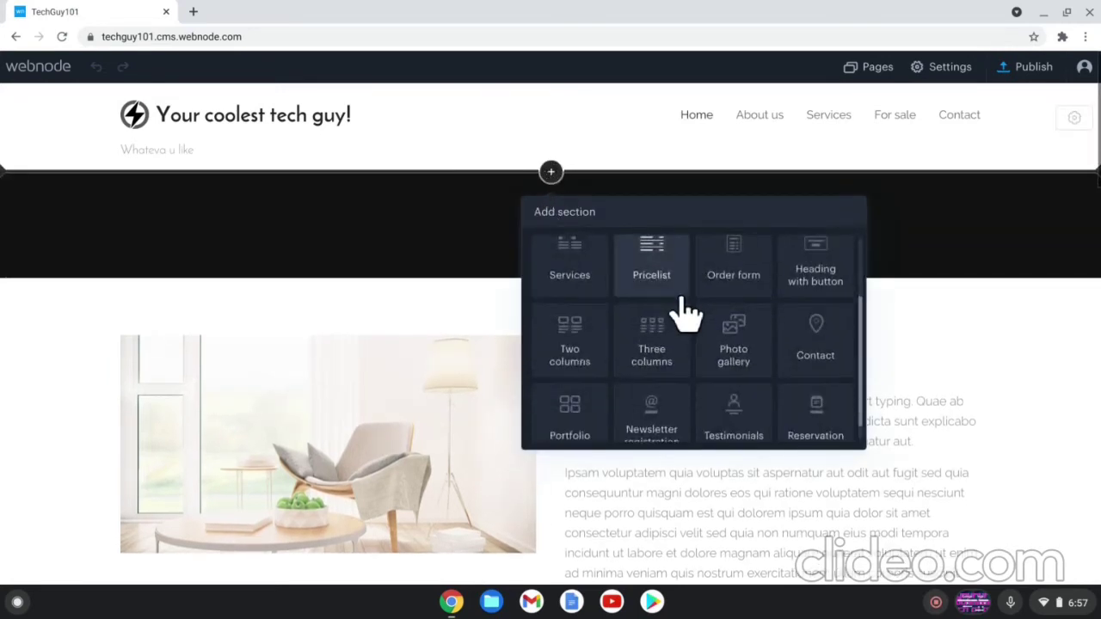
scroll(693, 406, "up", 1)
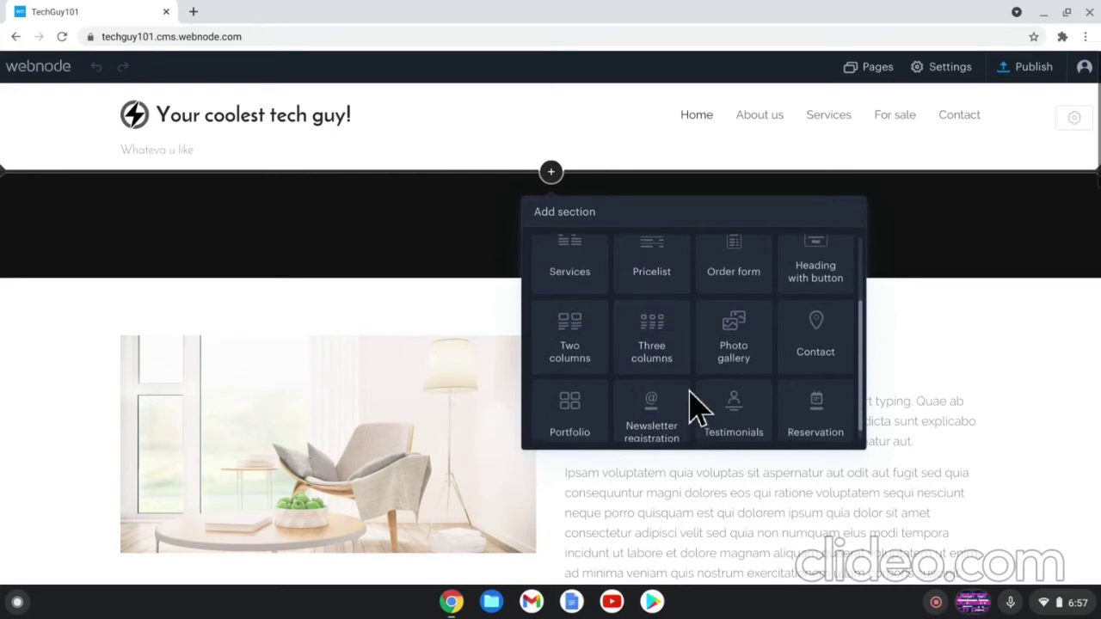
scroll(697, 405, "up", 2)
scroll(694, 406, "up", 1)
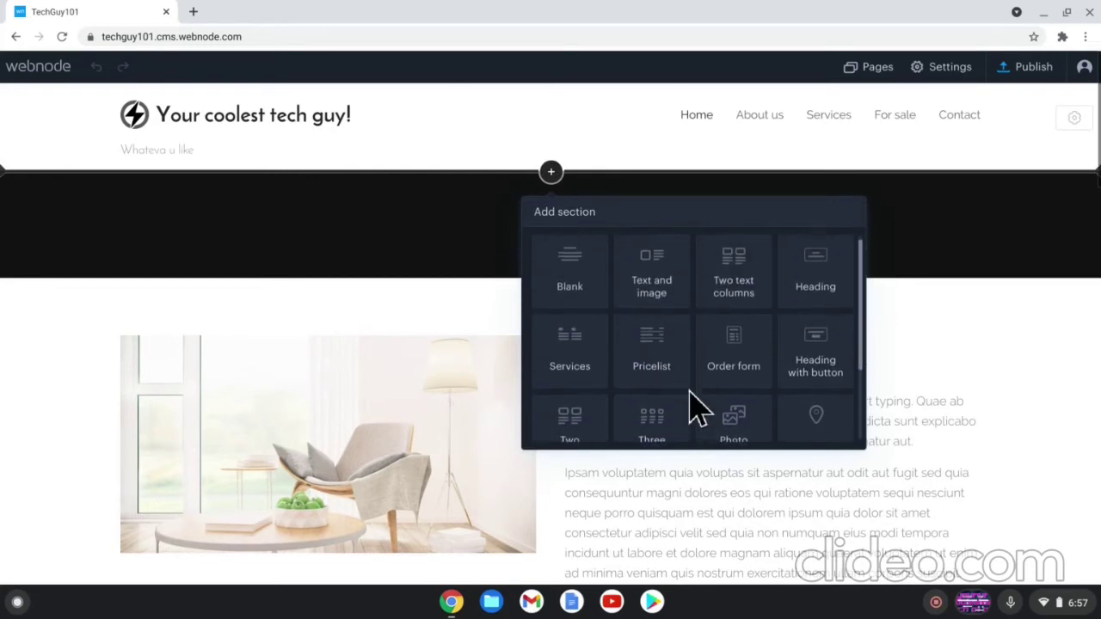
left_click(831, 437)
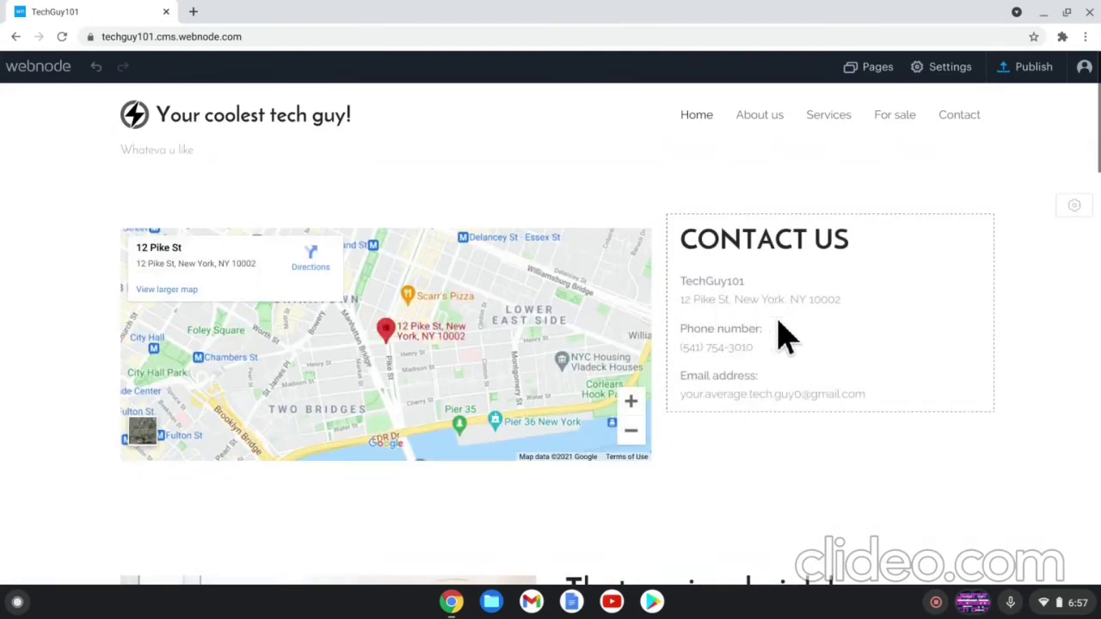
Change the map address from 12 Pike St to 'New york, new york'
left_click(243, 267)
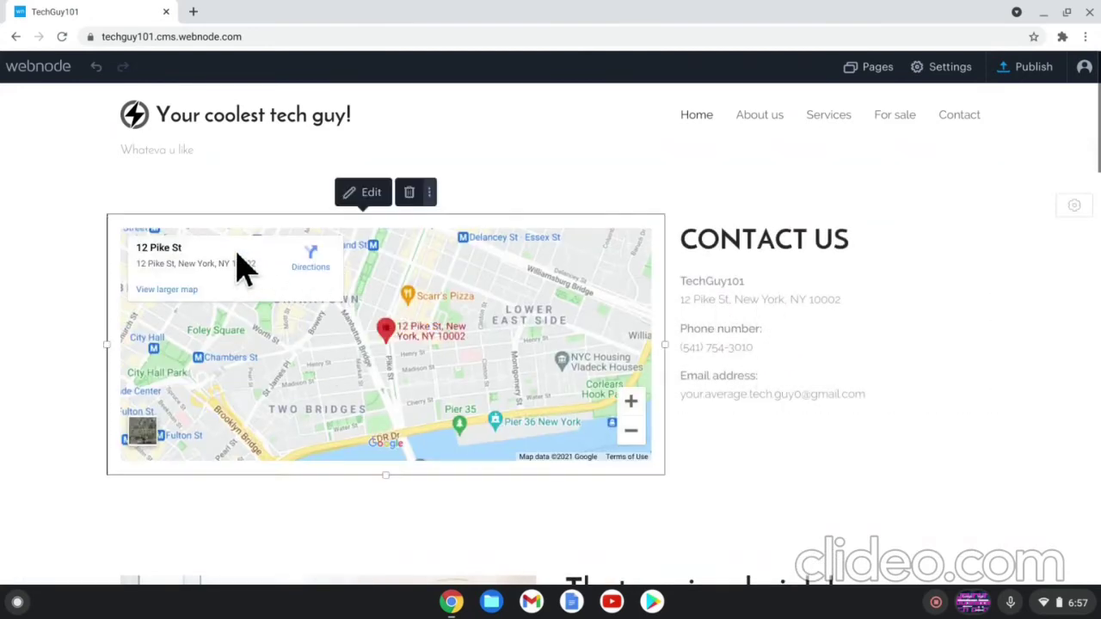
left_click(371, 192)
left_click(446, 163)
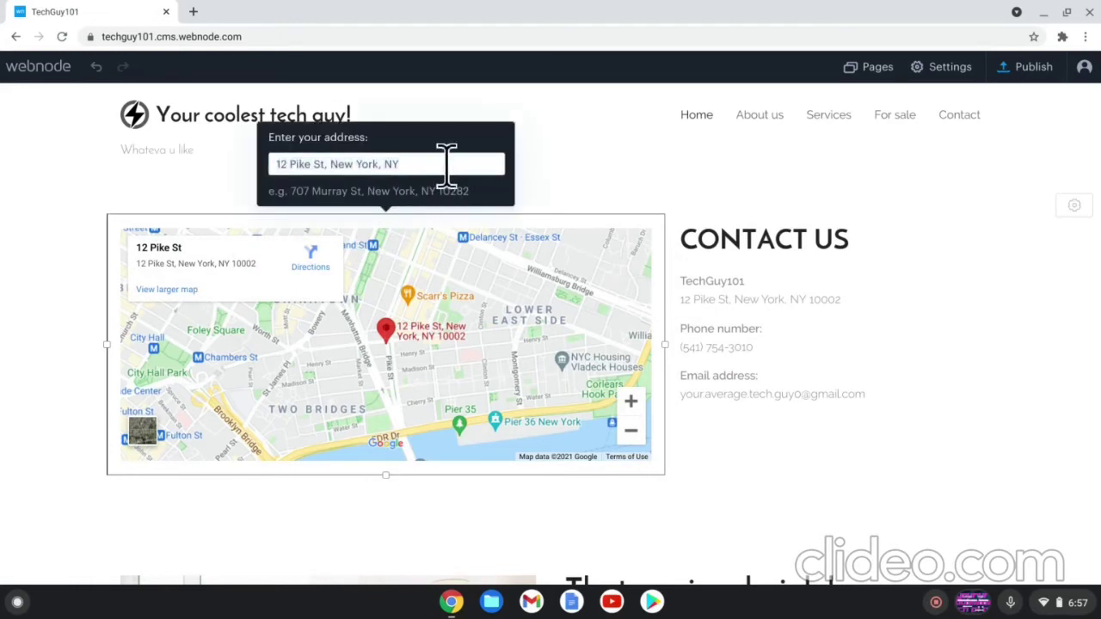
key("BackSpace")
key("BackSpace")
key("BackSpace")
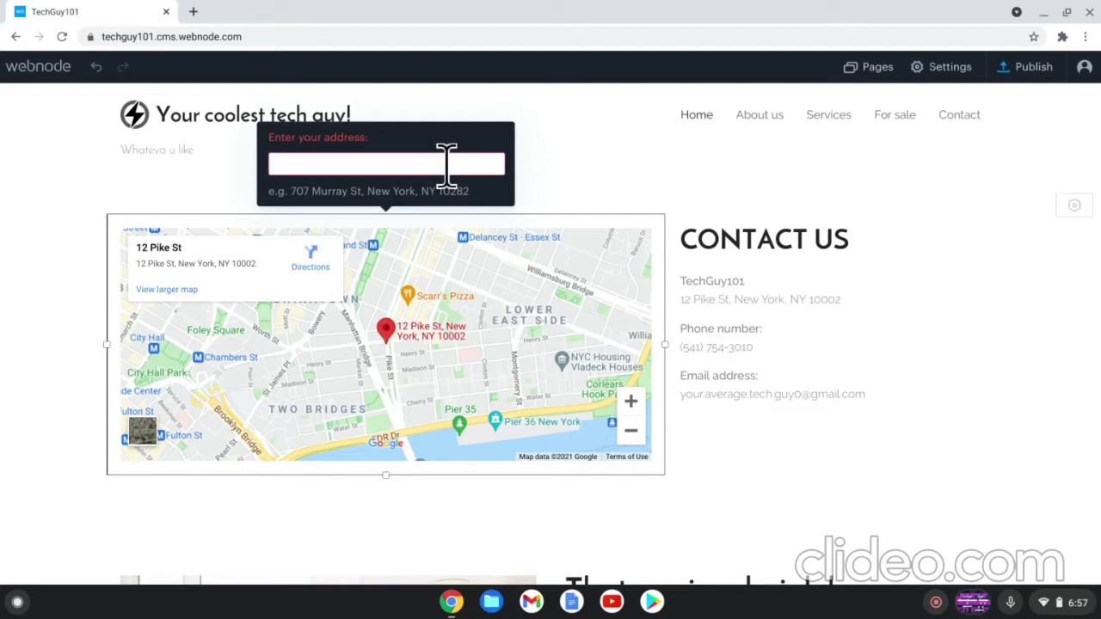
type("New york,new york")
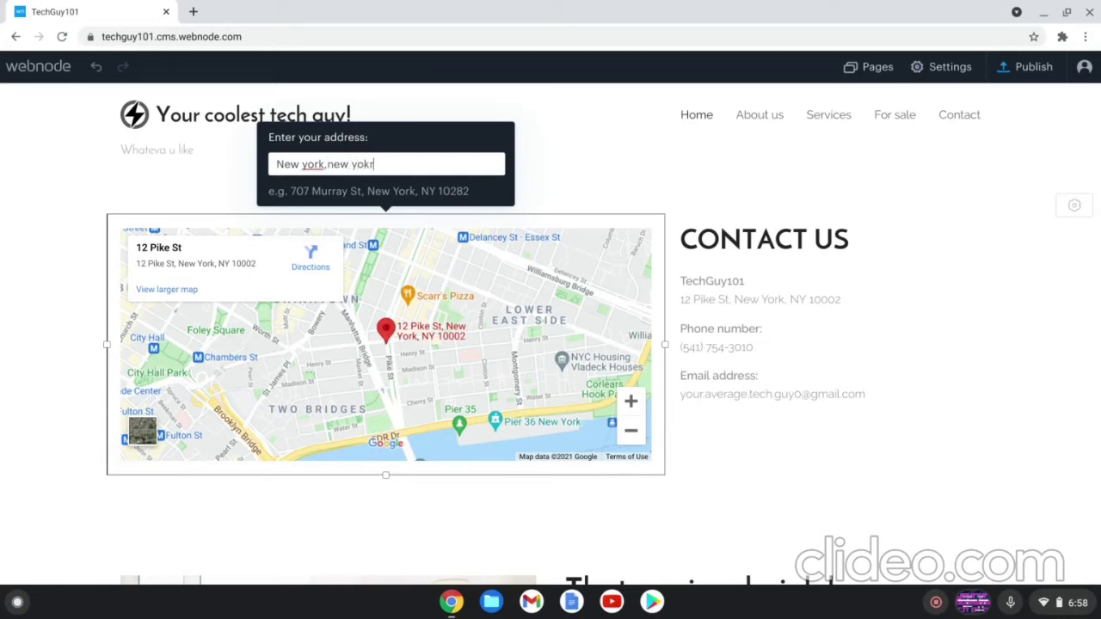
left_click(594, 211)
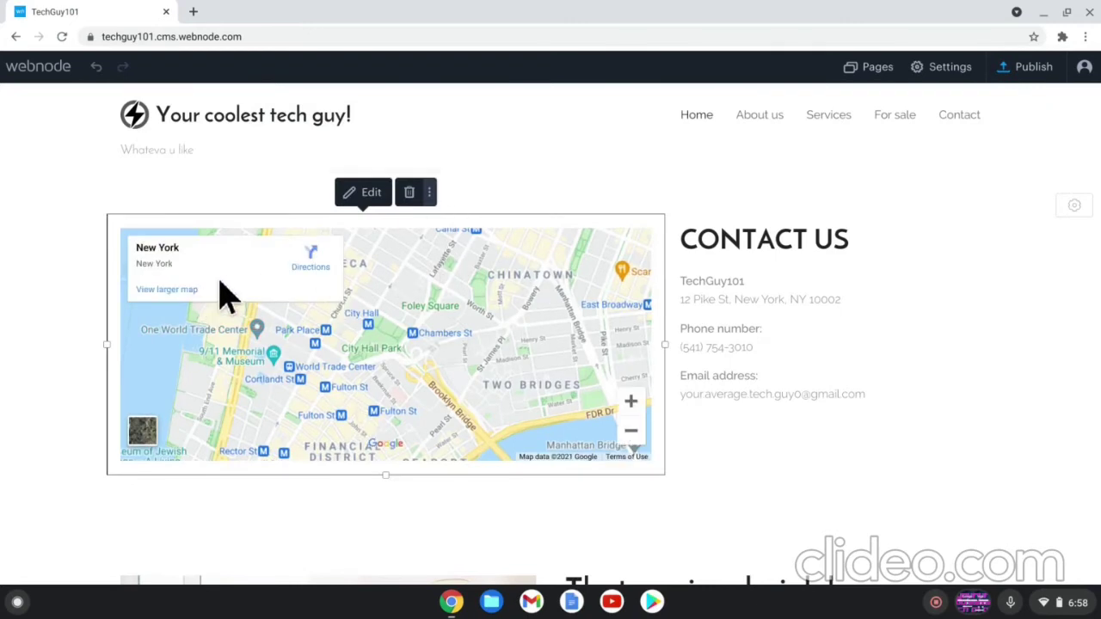
Replace the Contact Us phone number with a full number followed by 'whatever you like'
left_click(764, 346)
type("(301)-345-4567 whatever you like")
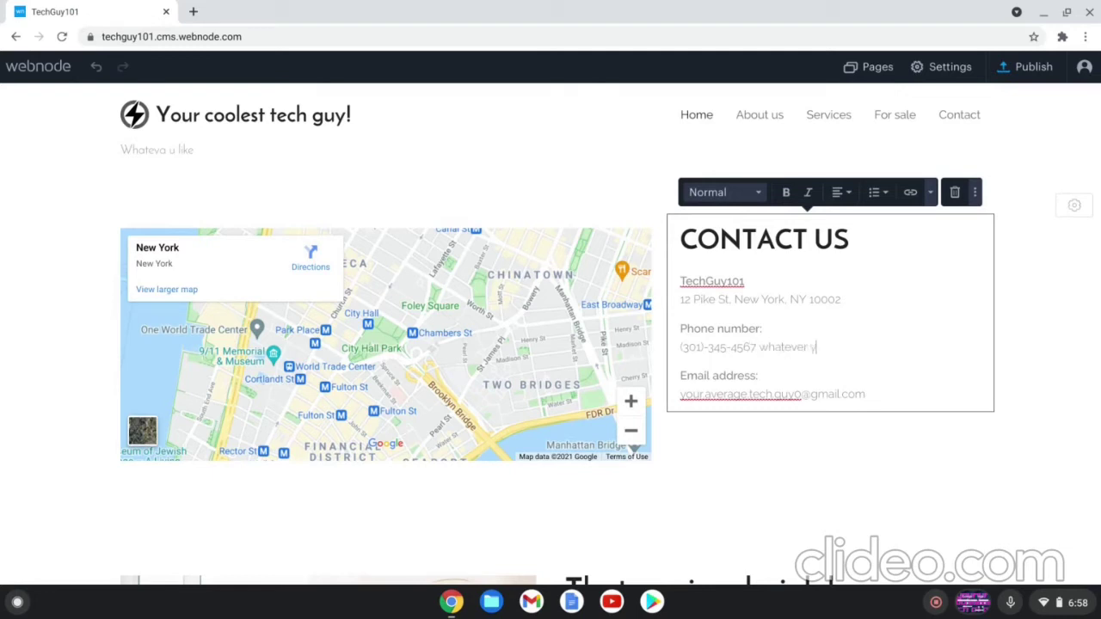
left_click(972, 456)
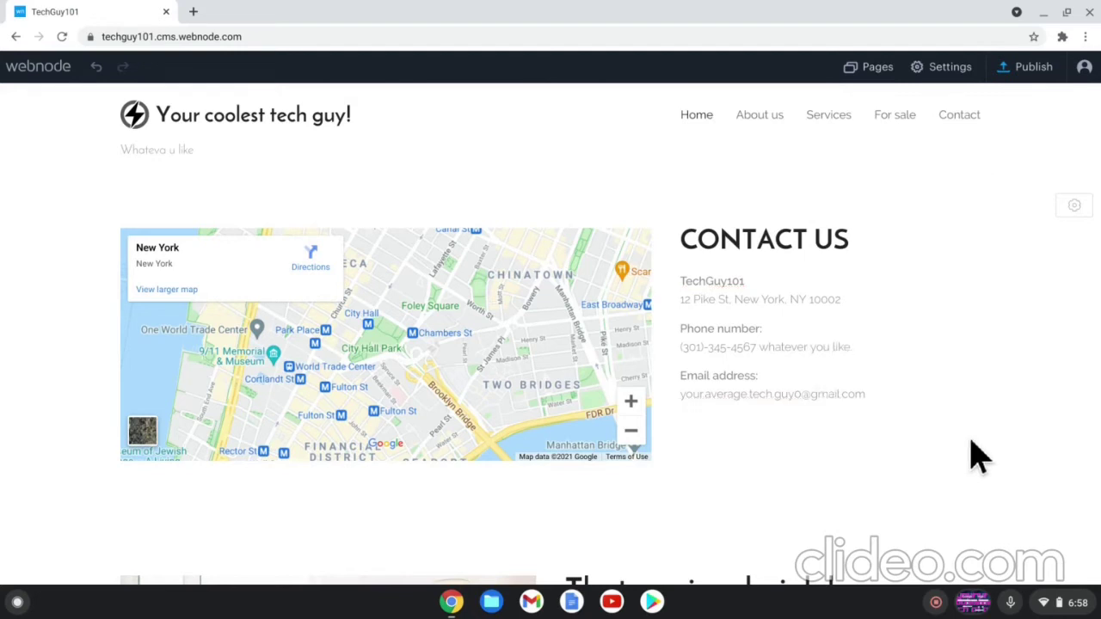
View the For sale page, then move Contact to sit right under Home
left_click(886, 123)
scroll(651, 197, "down", 1)
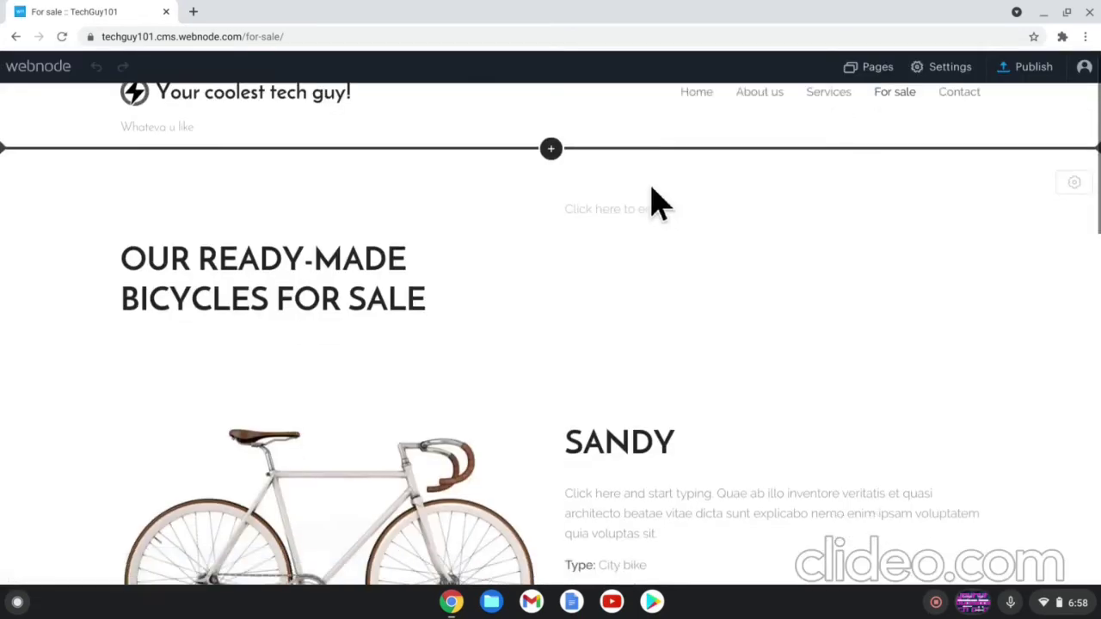
scroll(651, 197, "down", 3)
scroll(654, 200, "down", 4)
scroll(652, 198, "down", 3)
scroll(714, 180, "up", 10)
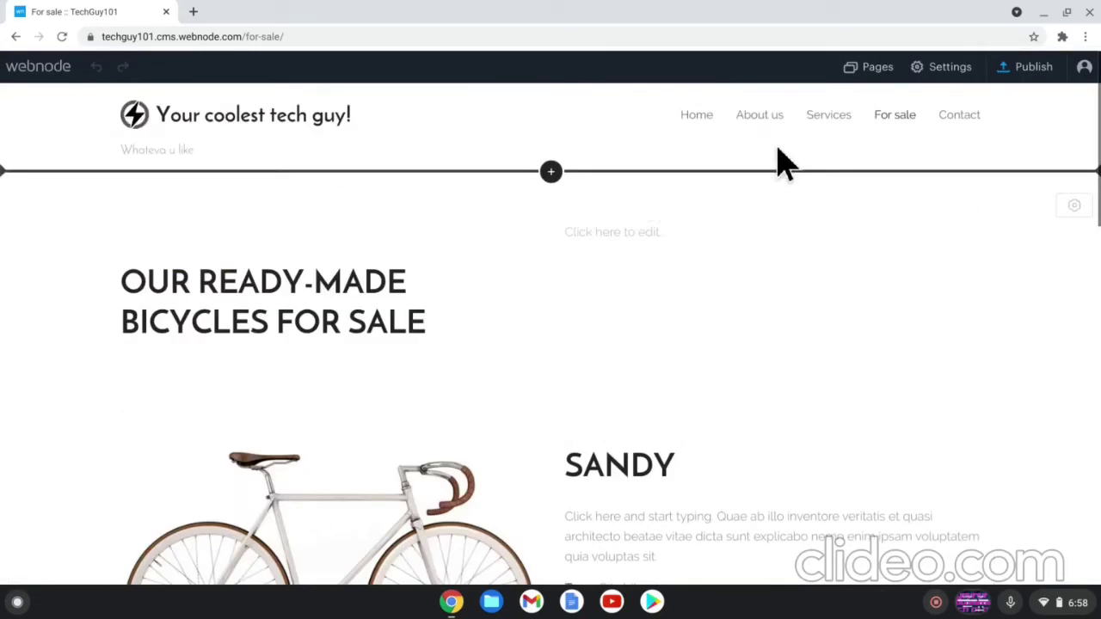
left_click(869, 69)
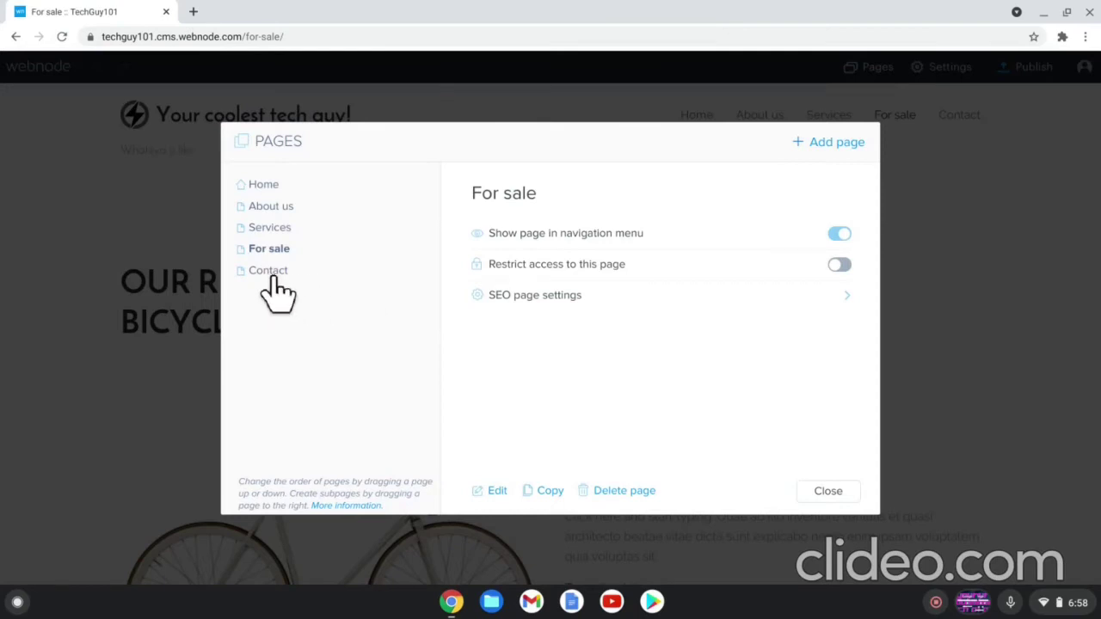
left_click_drag(276, 280, 293, 208)
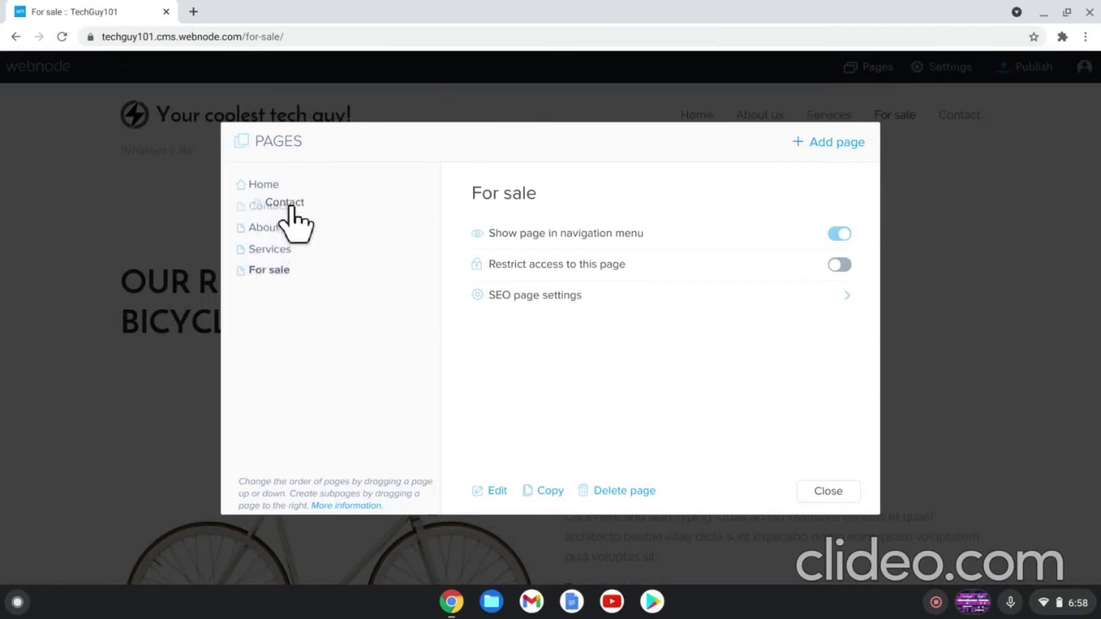
Delete the For sale page and publish the website
left_click(620, 494)
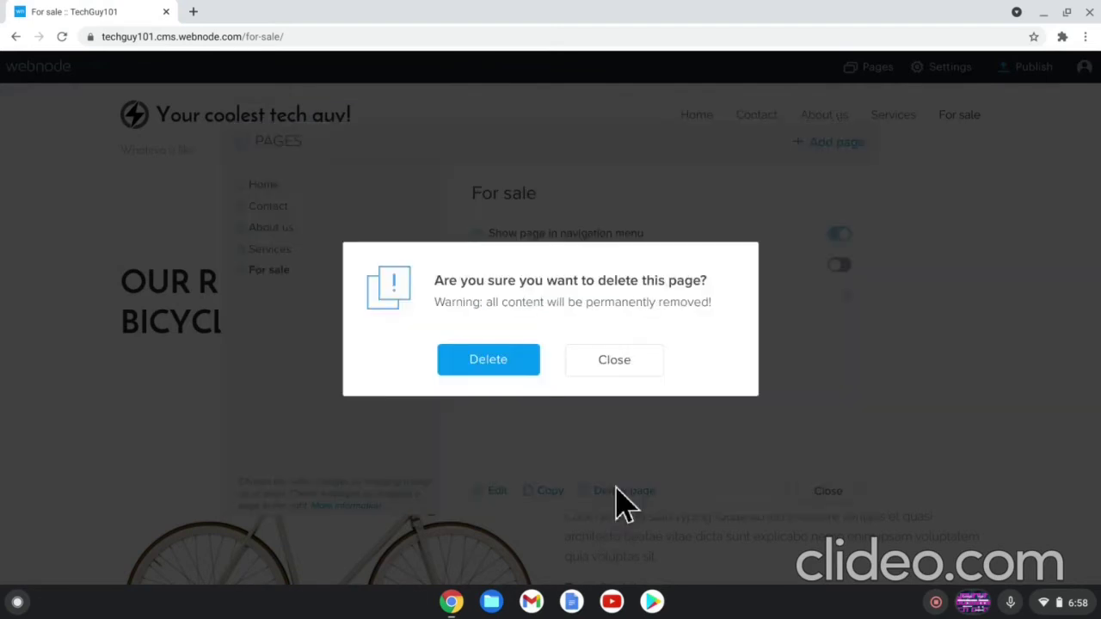
left_click(503, 368)
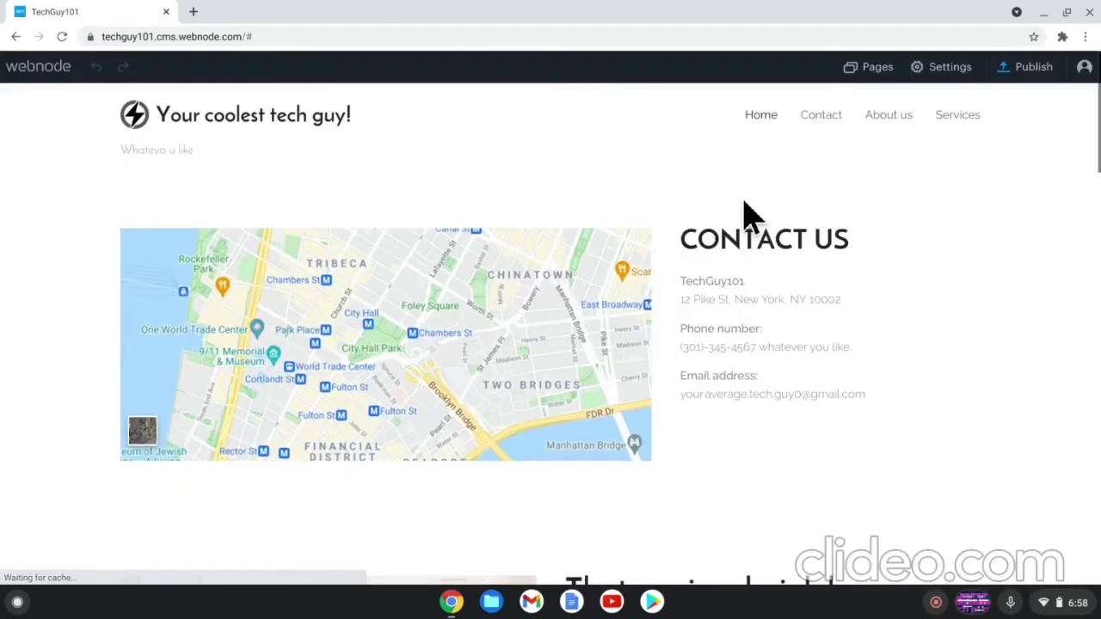
left_click(1037, 69)
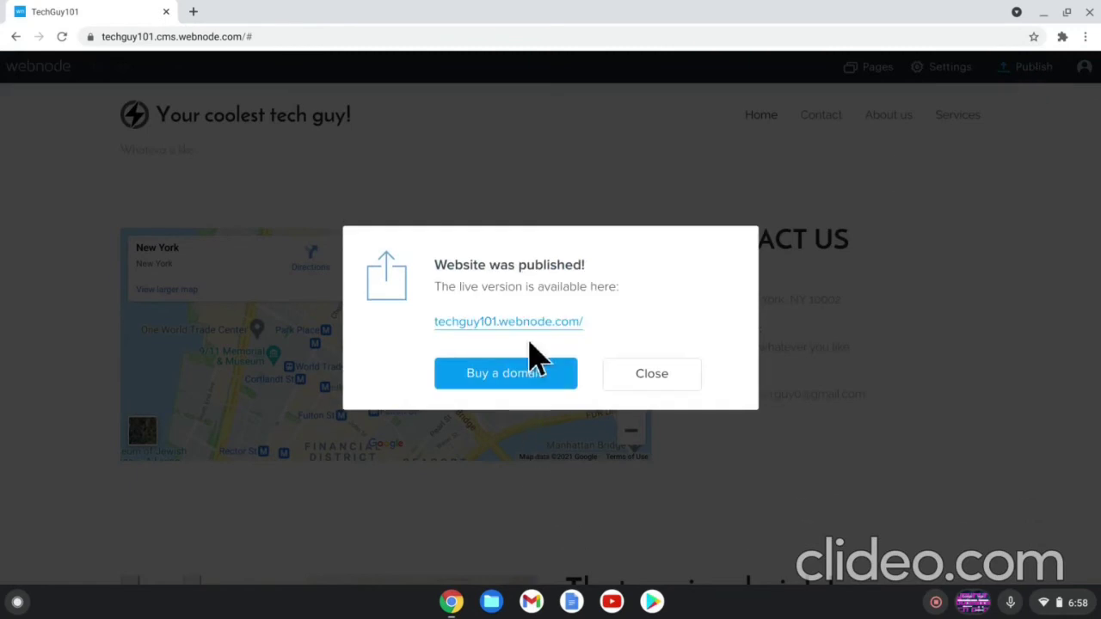
Add a Three columns page named 'More than just 3 collums'
left_click(646, 378)
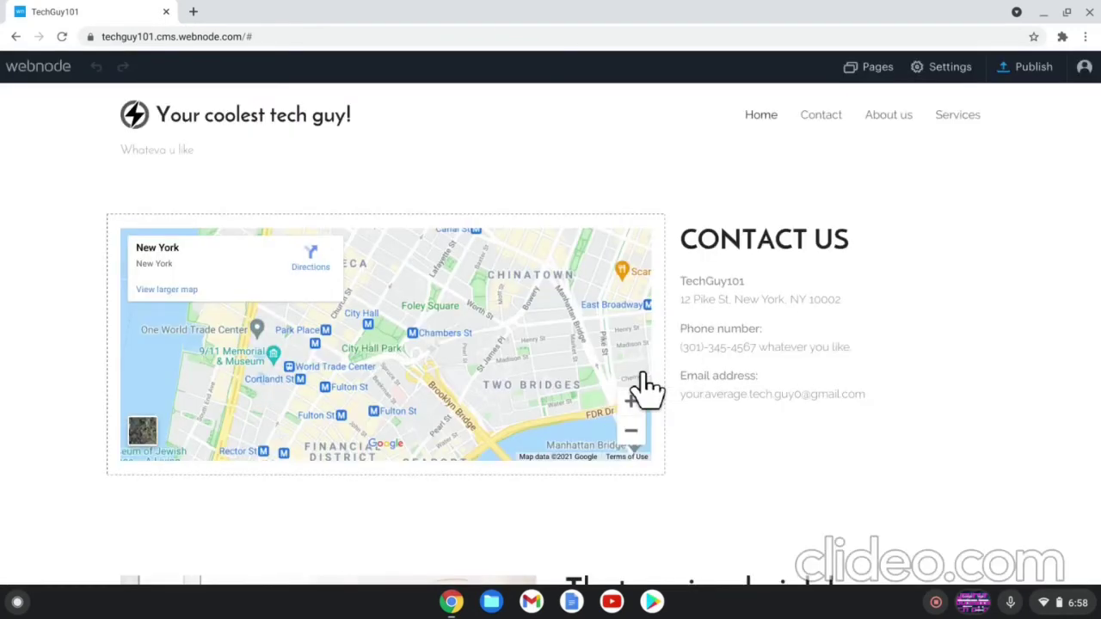
left_click(887, 69)
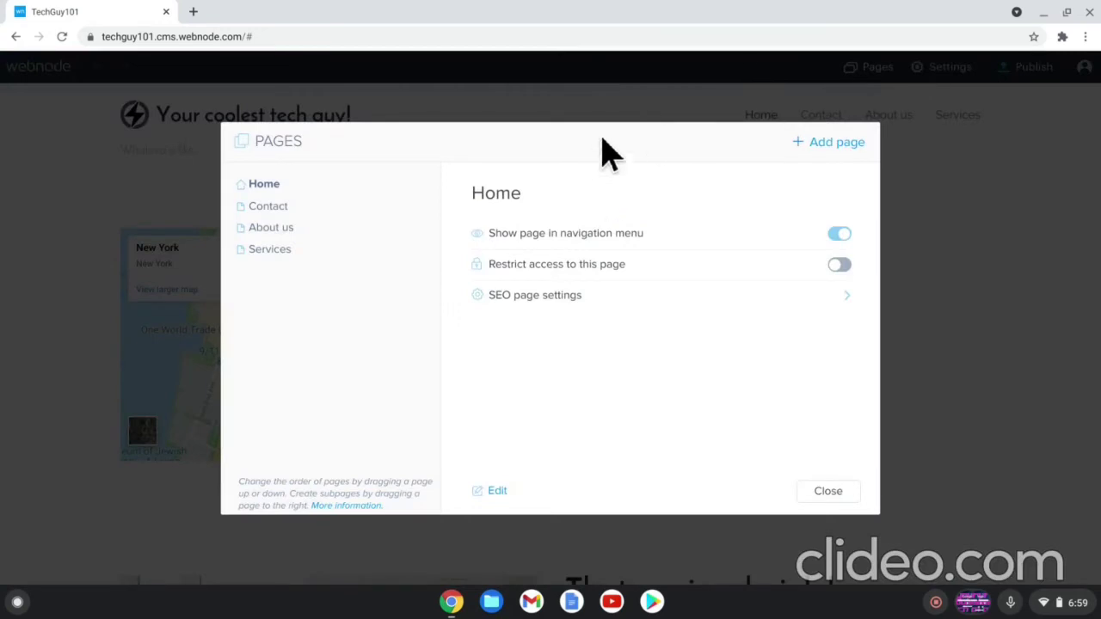
left_click(813, 144)
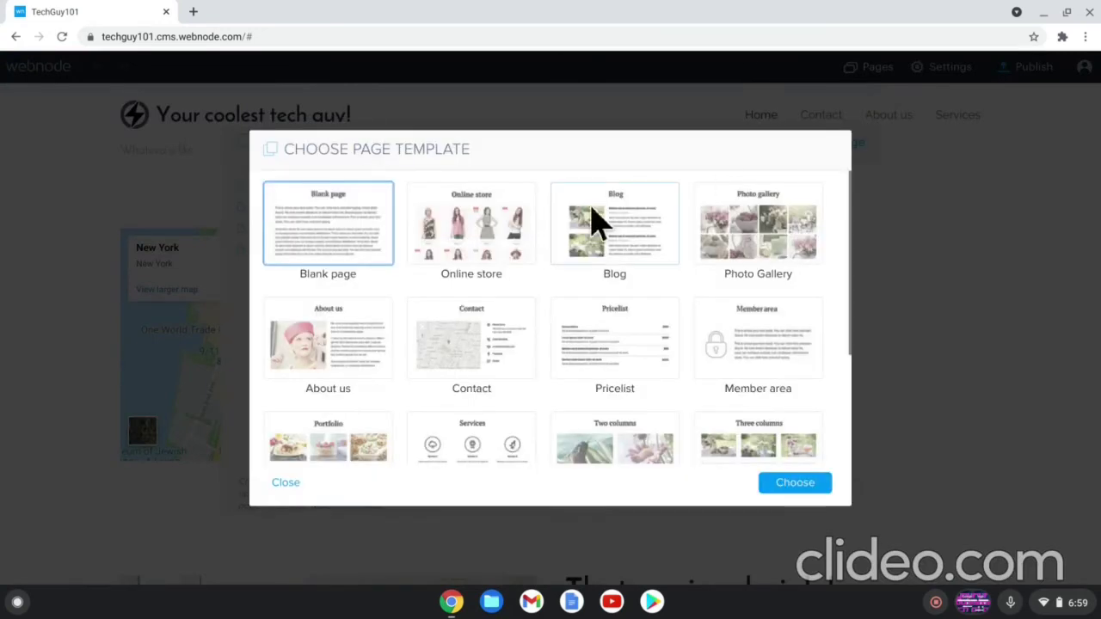
scroll(559, 224, "down", 1)
scroll(559, 228, "down", 2)
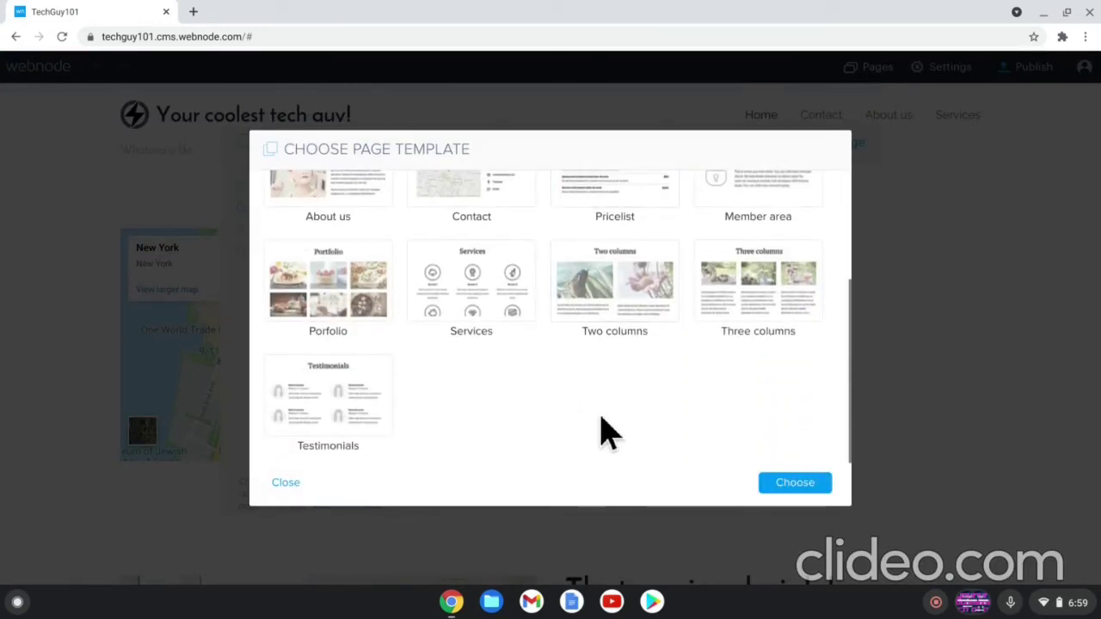
left_click(782, 277)
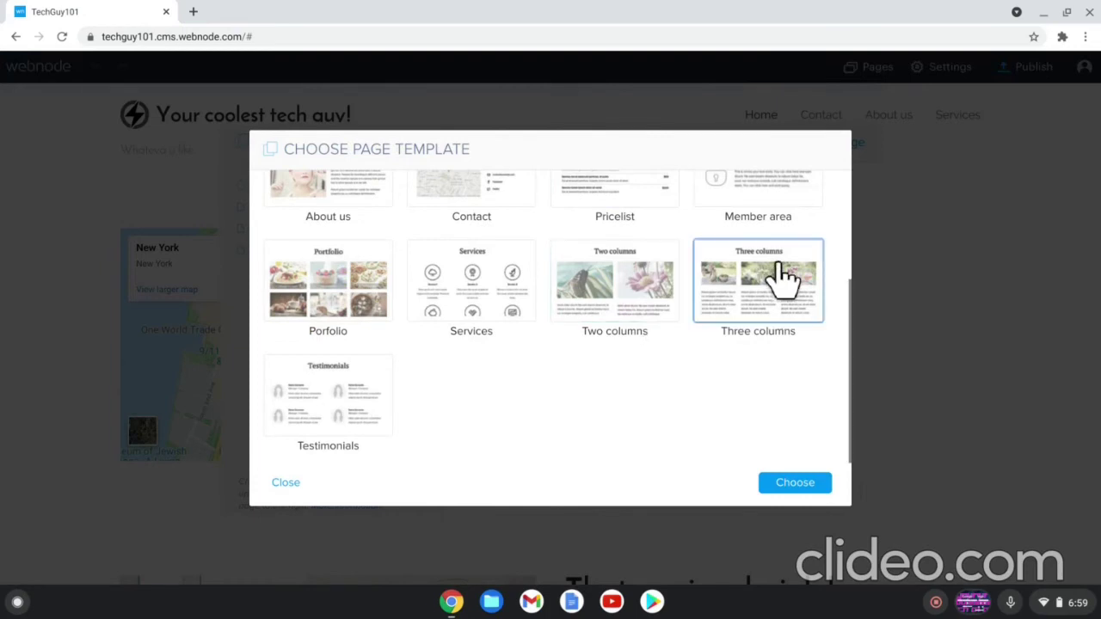
left_click(793, 484)
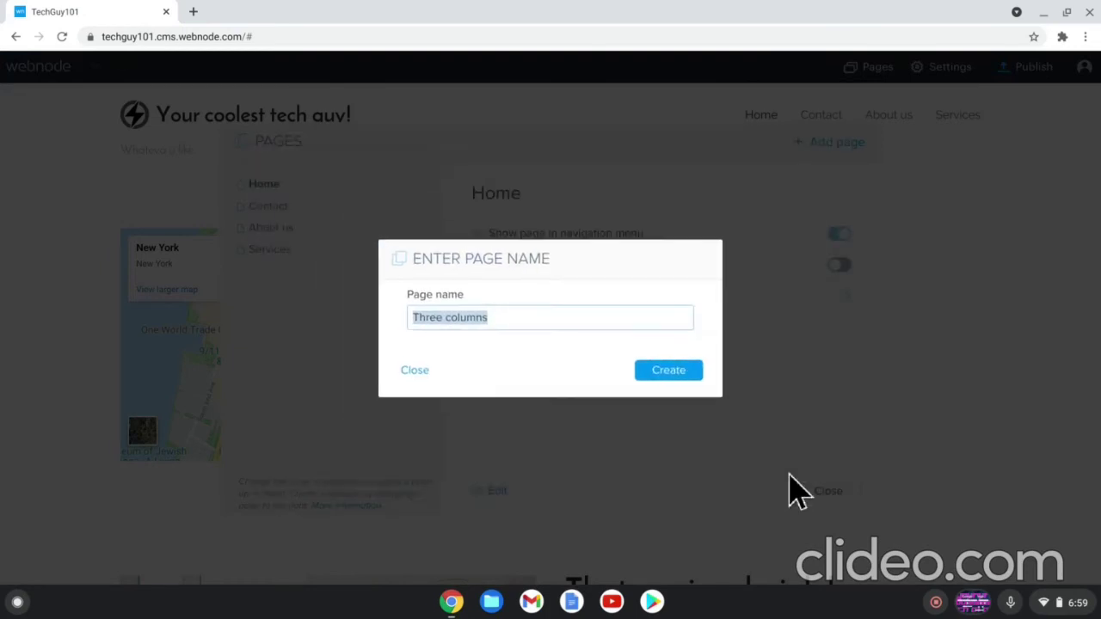
key("BackSpace")
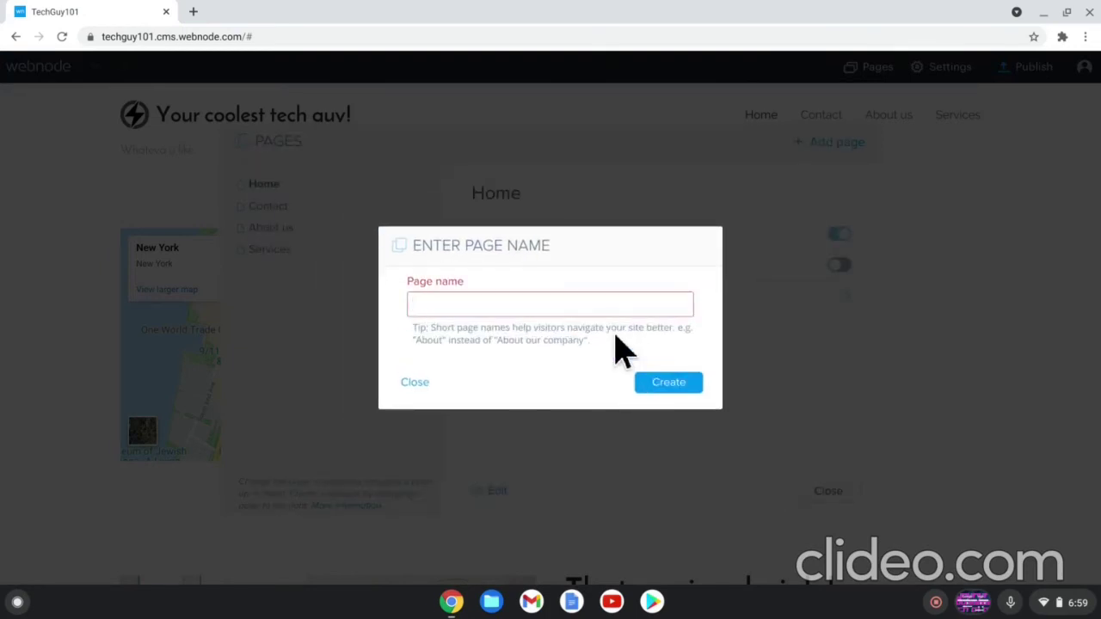
type("More than just")
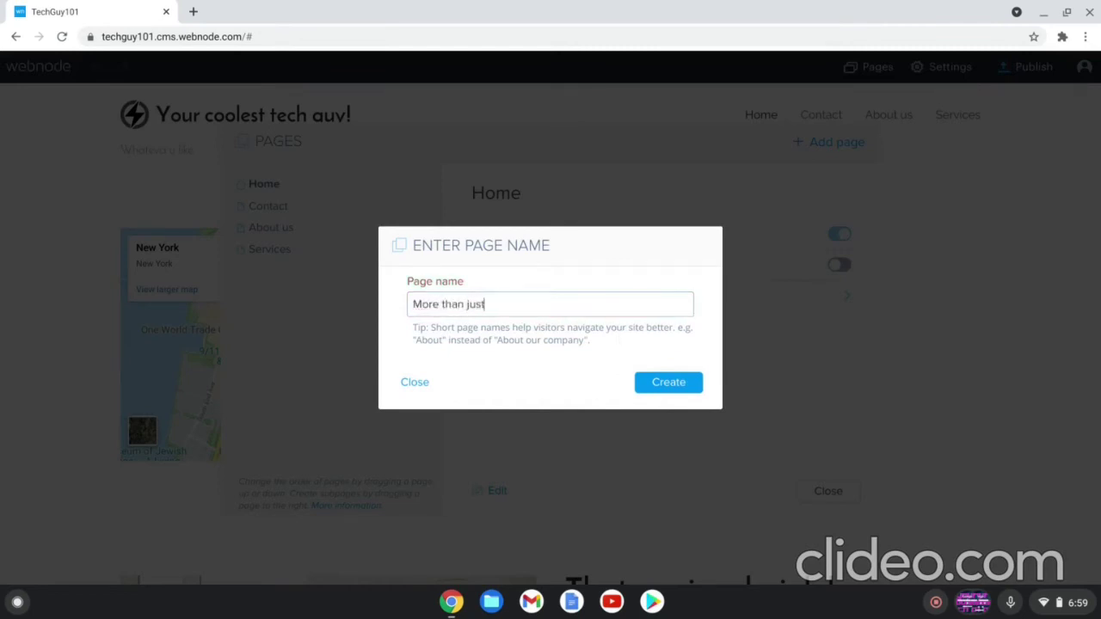
type("mns")
key("Return")
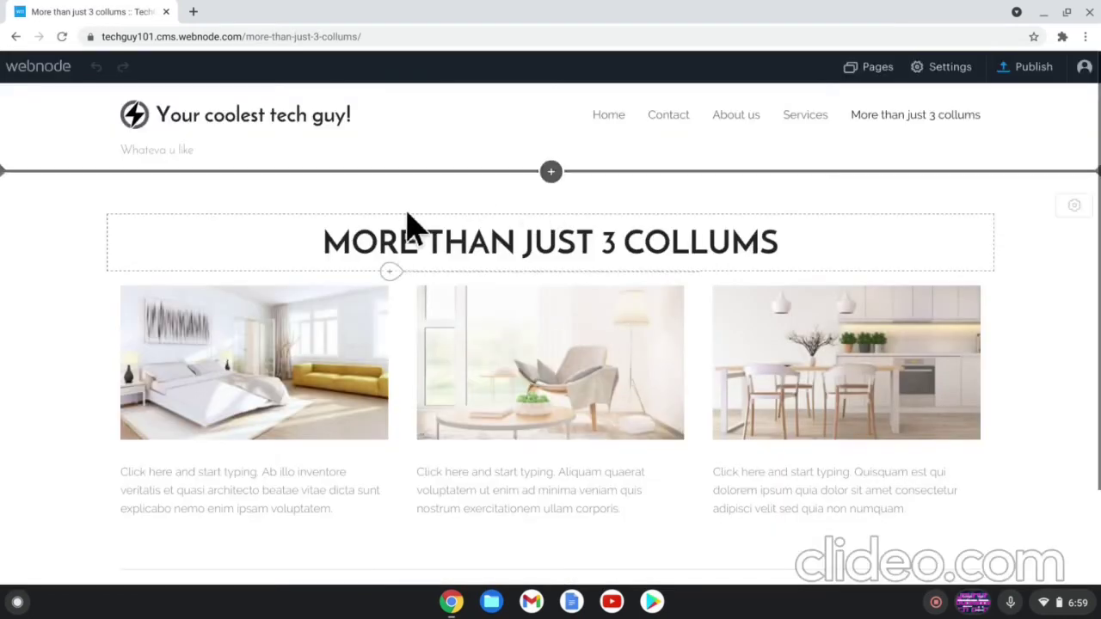
Insert a Text and image section at the top of the new page
scroll(443, 378, "down", 1)
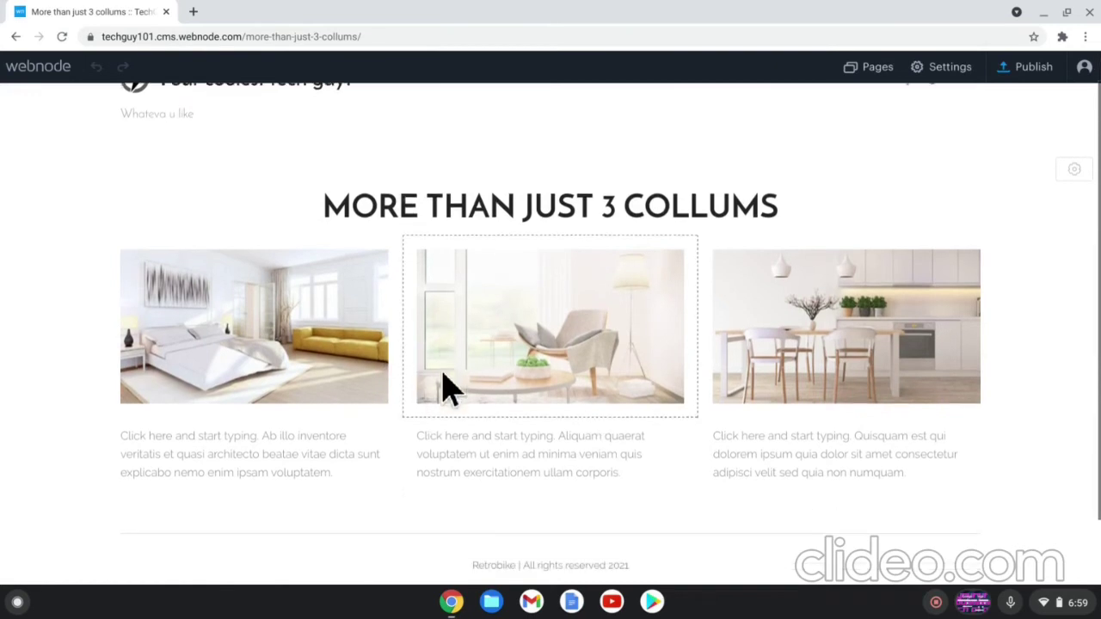
scroll(459, 396, "down", 2)
scroll(474, 418, "down", 1)
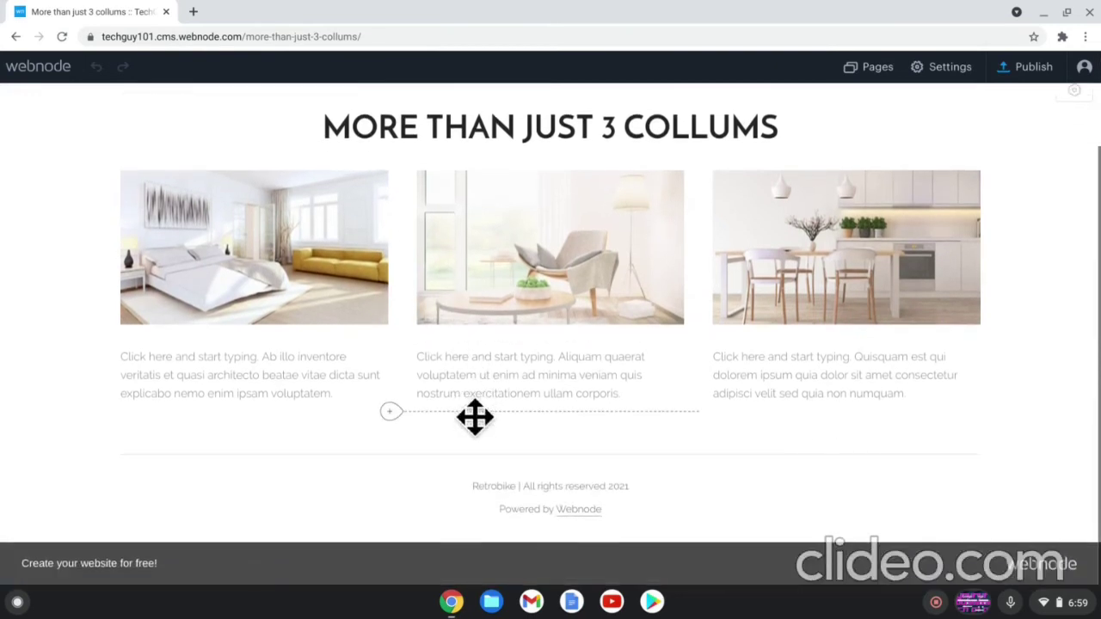
scroll(475, 419, "up", 2)
scroll(475, 418, "up", 1)
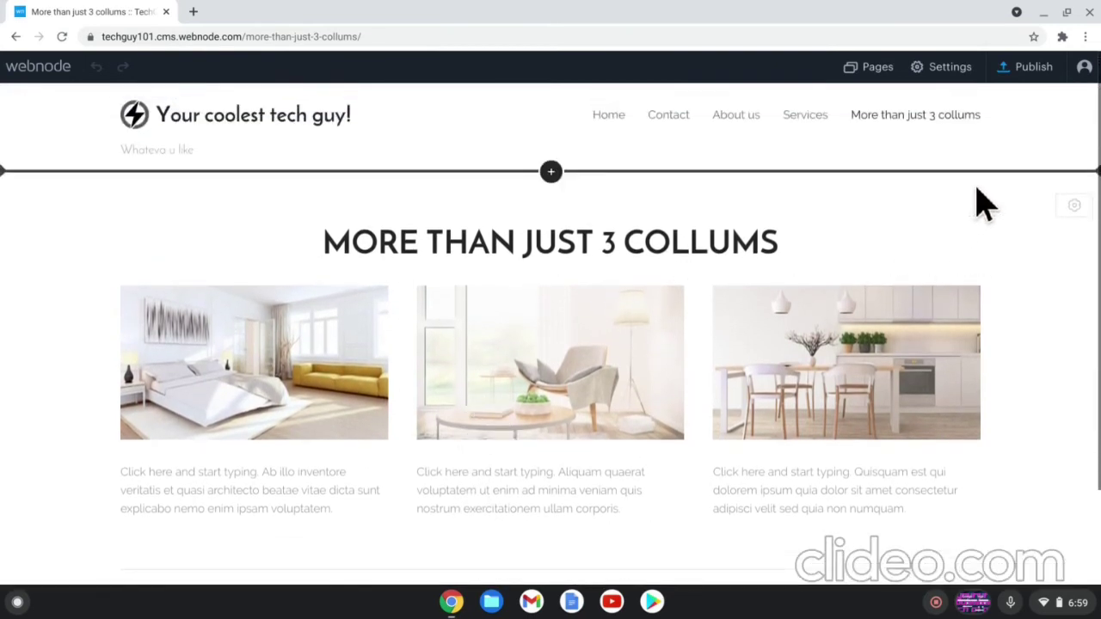
left_click(551, 172)
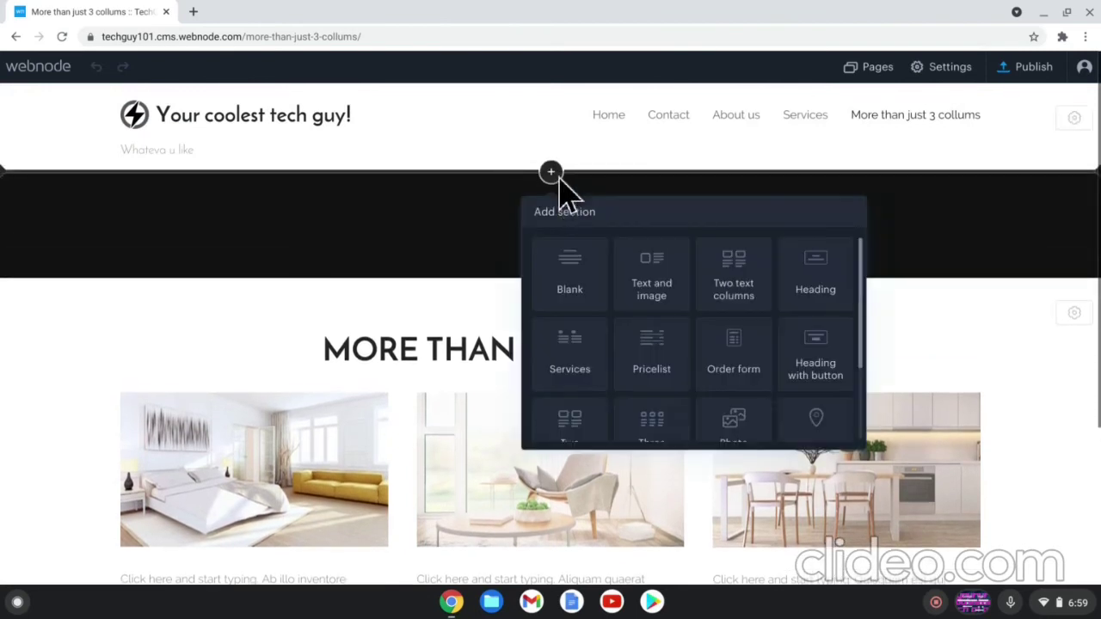
left_click(644, 288)
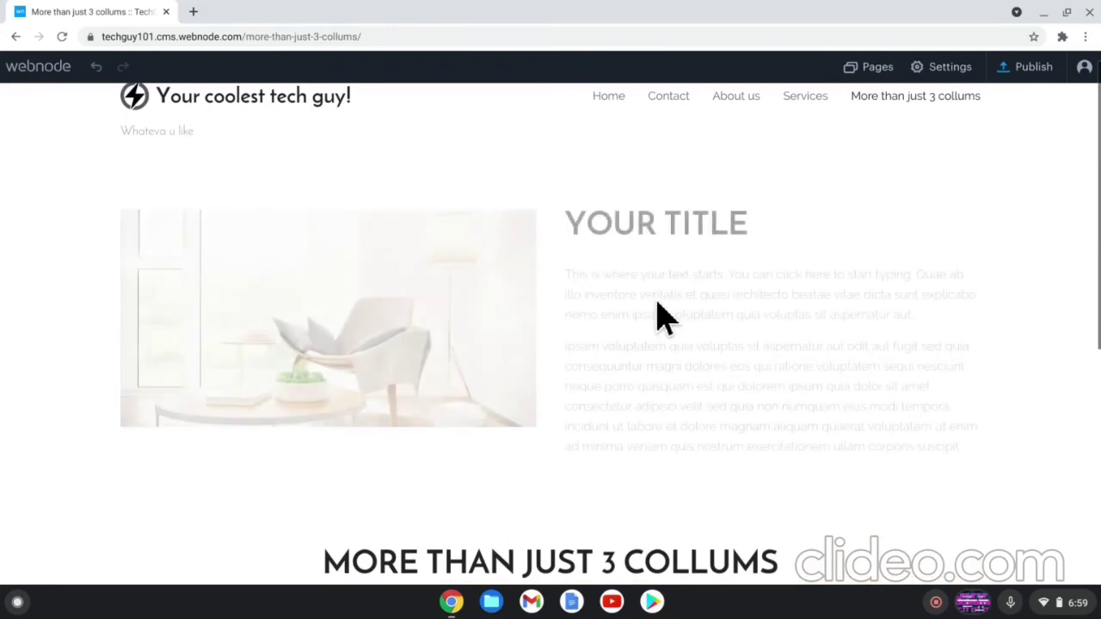
Briefly edit the new section's body text, then review the page
double_click(716, 346)
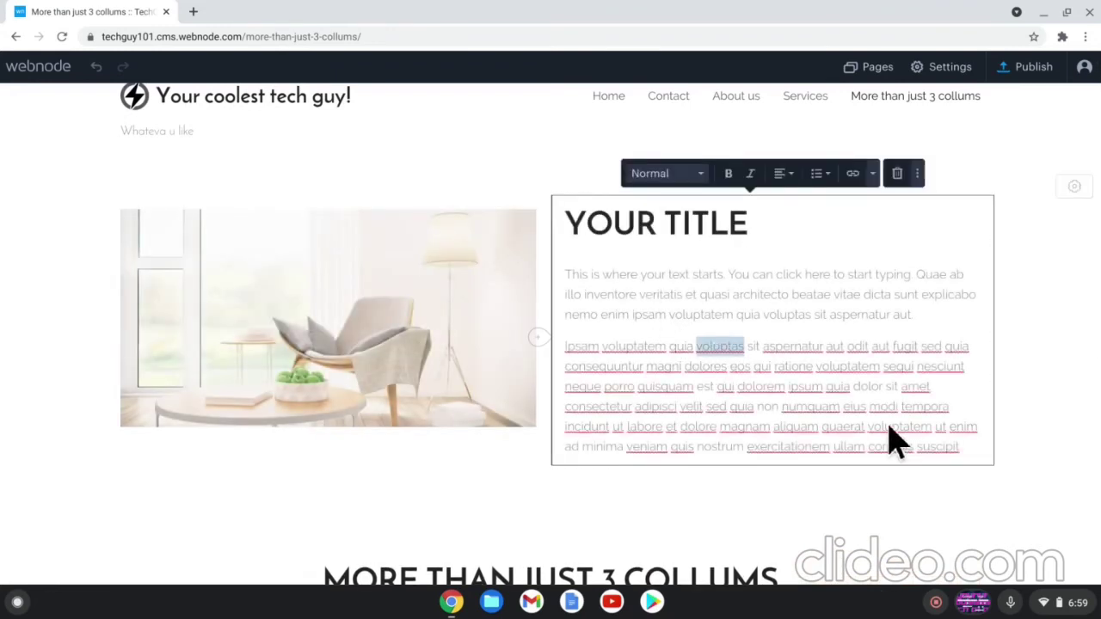
left_click(890, 481)
scroll(890, 485, "down", 5)
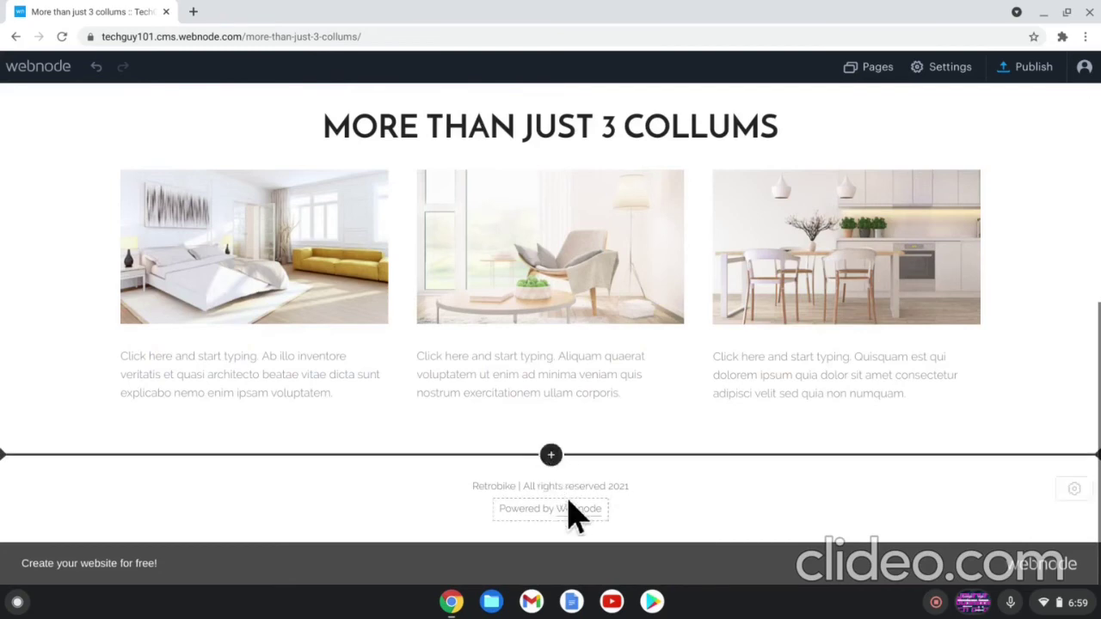
scroll(651, 555, "up", 2)
scroll(645, 551, "up", 4)
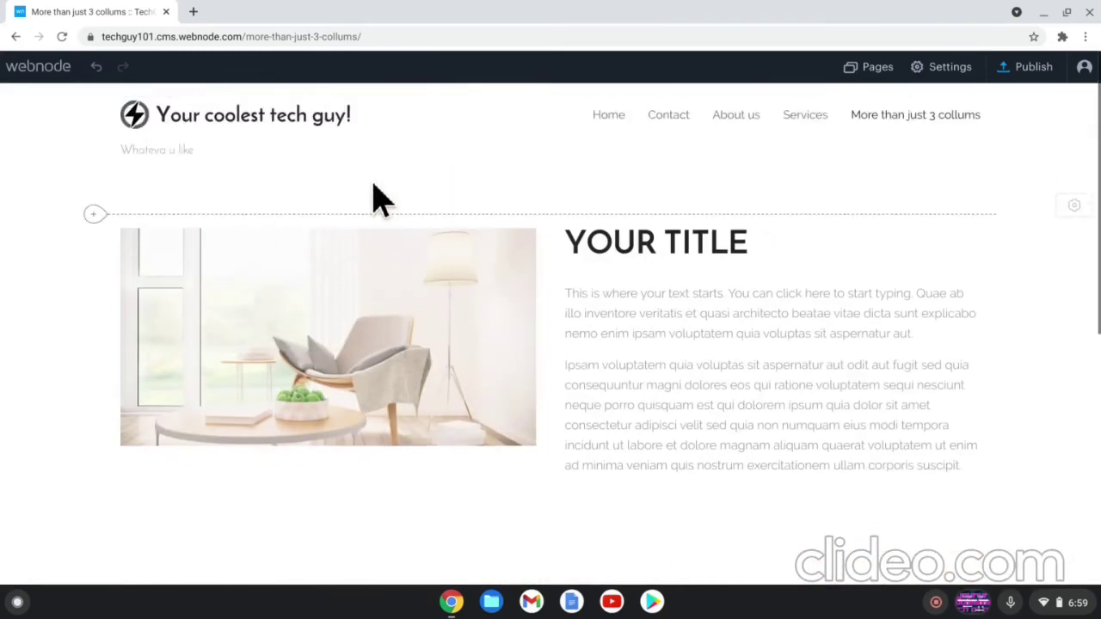
Go from site settings through Domains and Email accounts to the Website Editors page
left_click(944, 66)
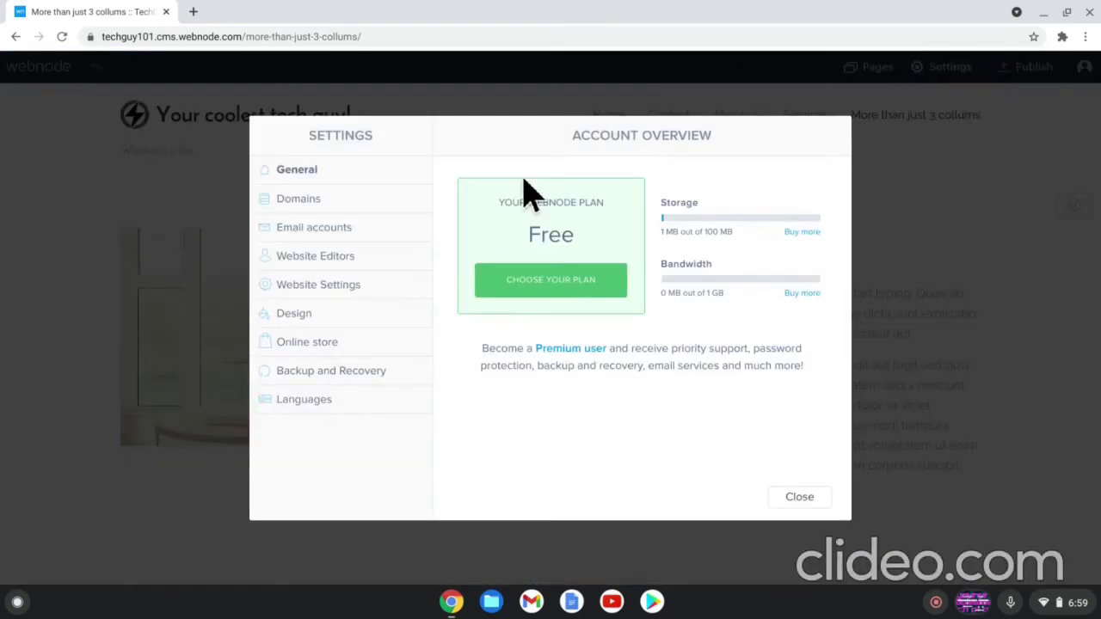
left_click(335, 205)
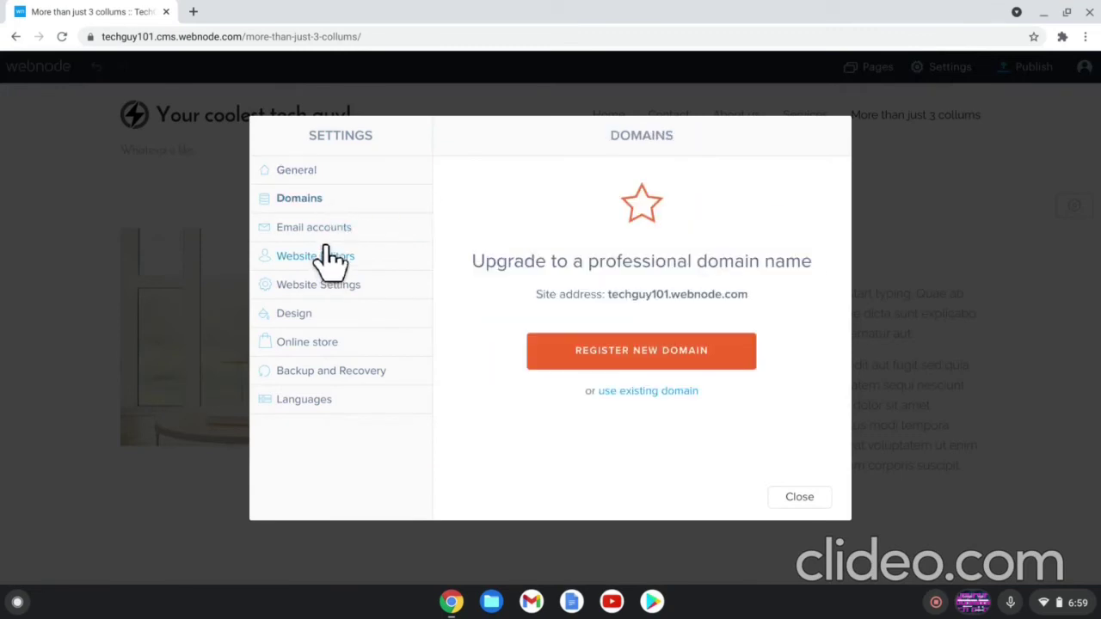
left_click(326, 229)
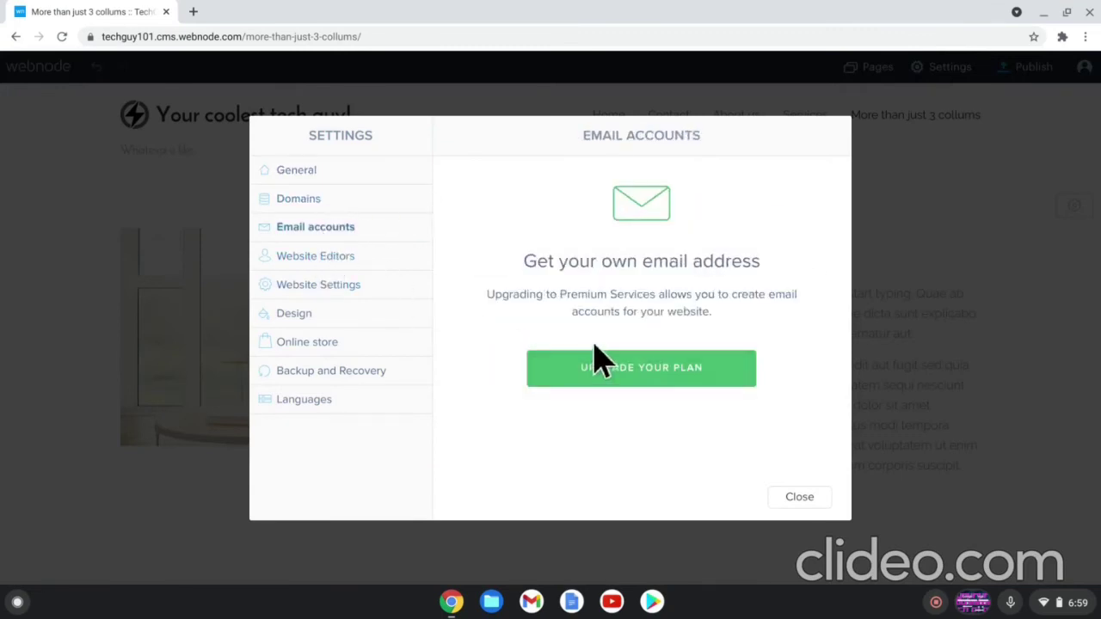
left_click(303, 260)
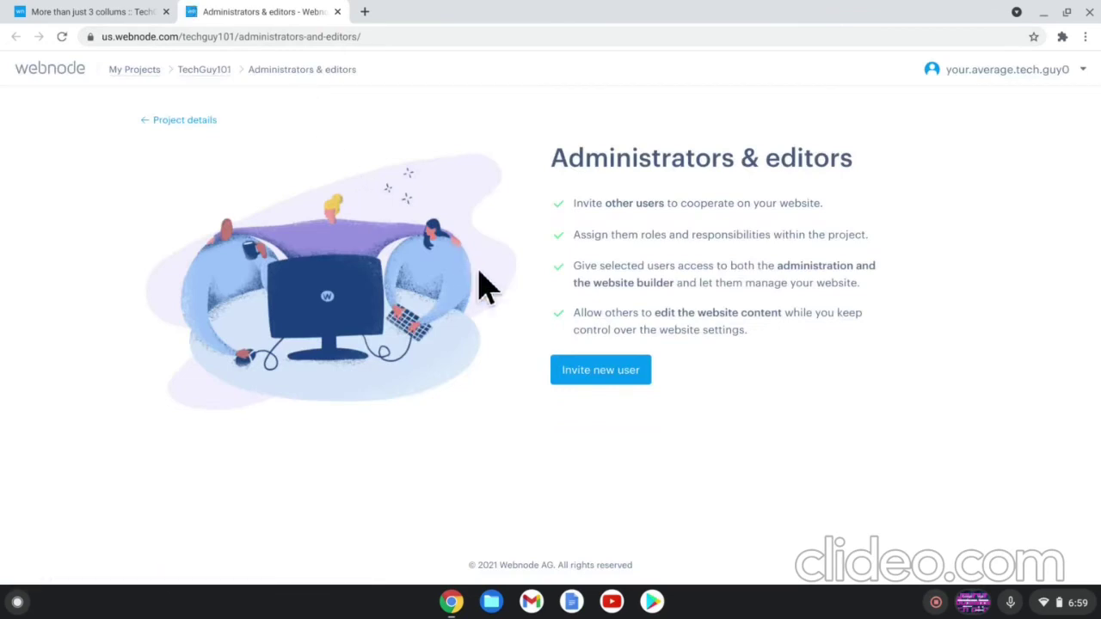
Try inviting a user as Administrator, cancel, and close the Administrators & editors tab
left_click(570, 370)
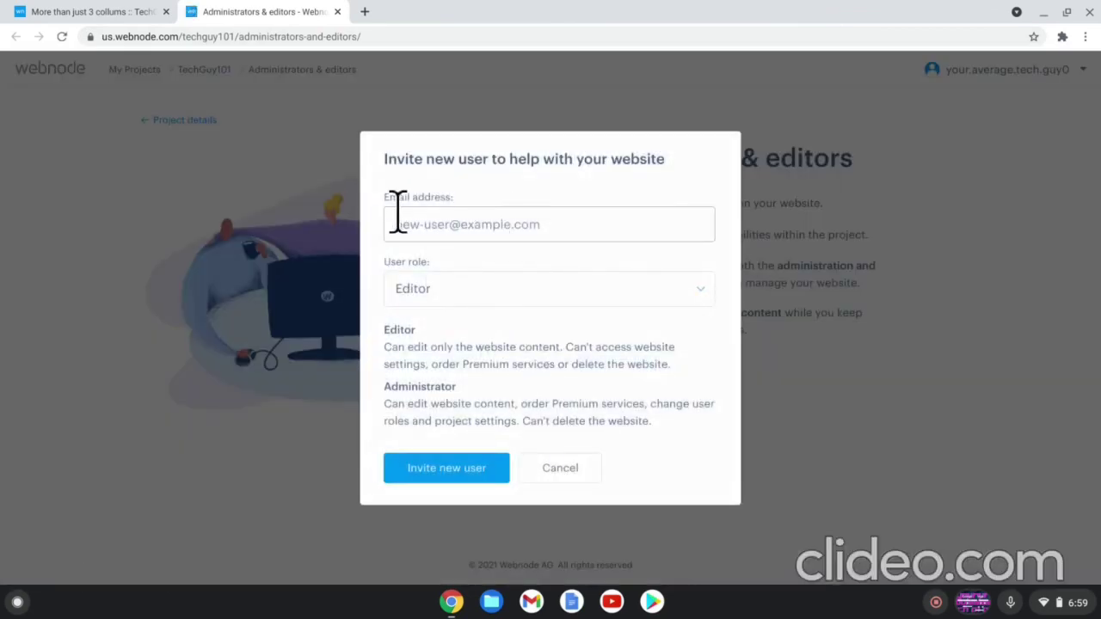
left_click(464, 297)
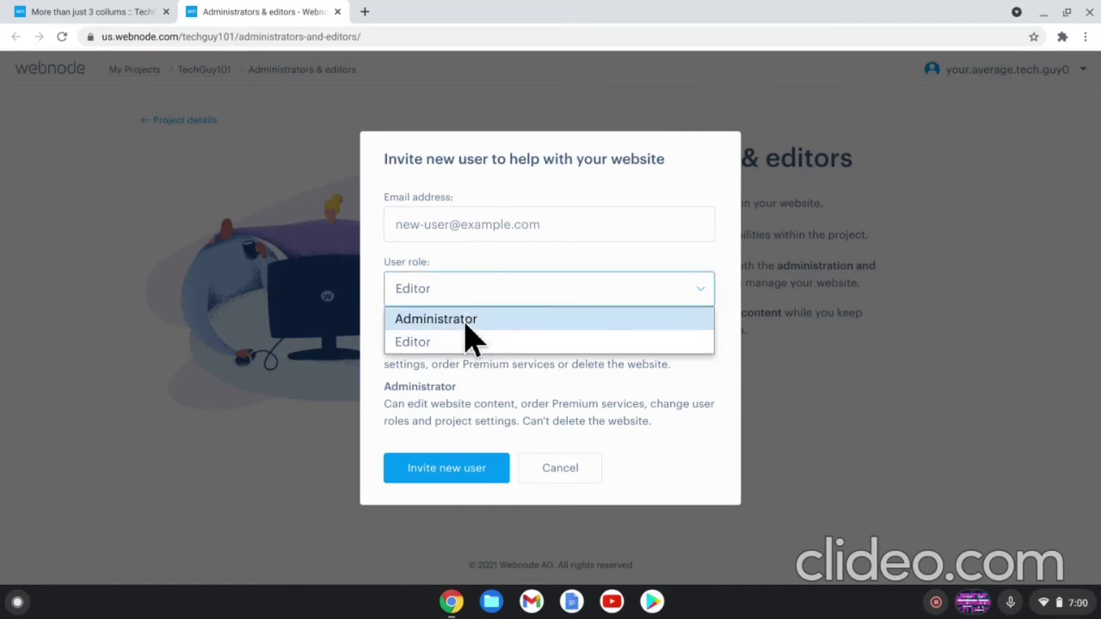
left_click(465, 318)
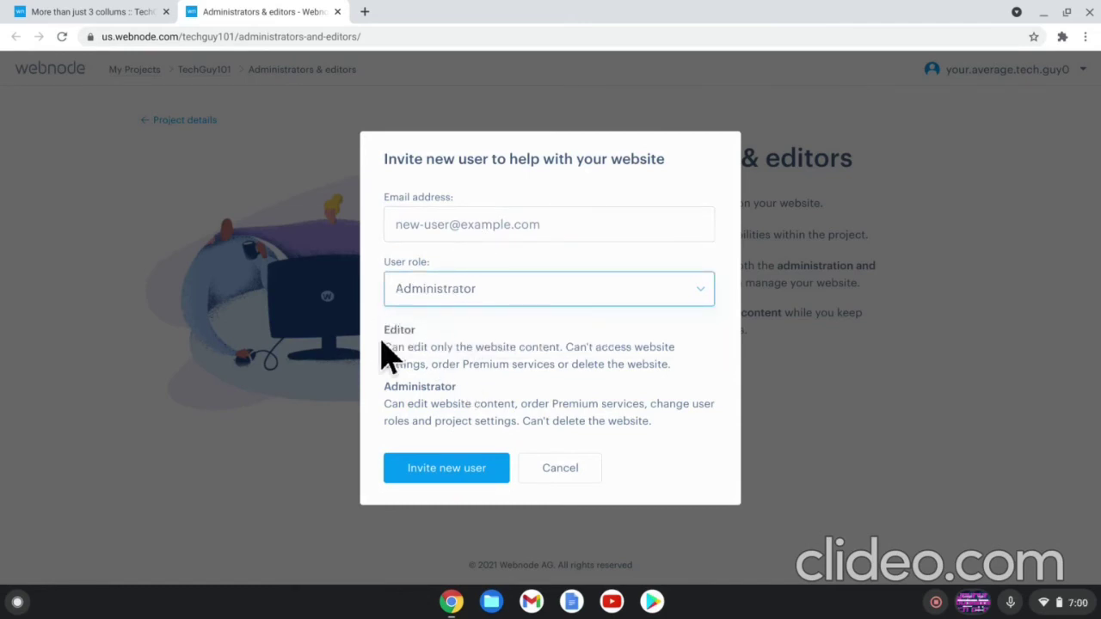
left_click_drag(384, 347, 630, 362)
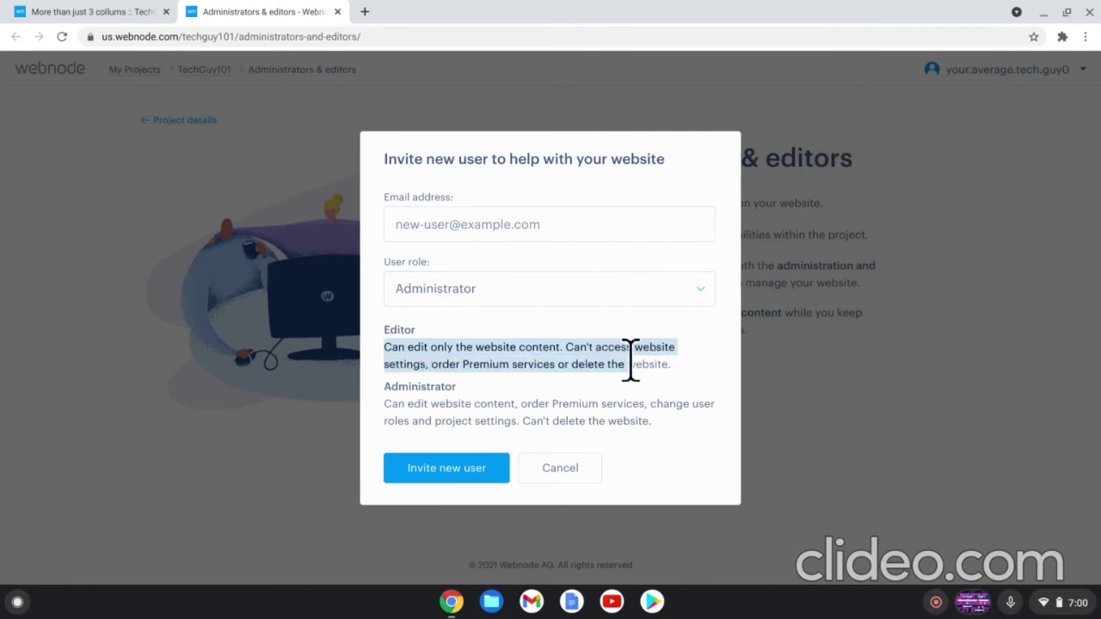
left_click(675, 375)
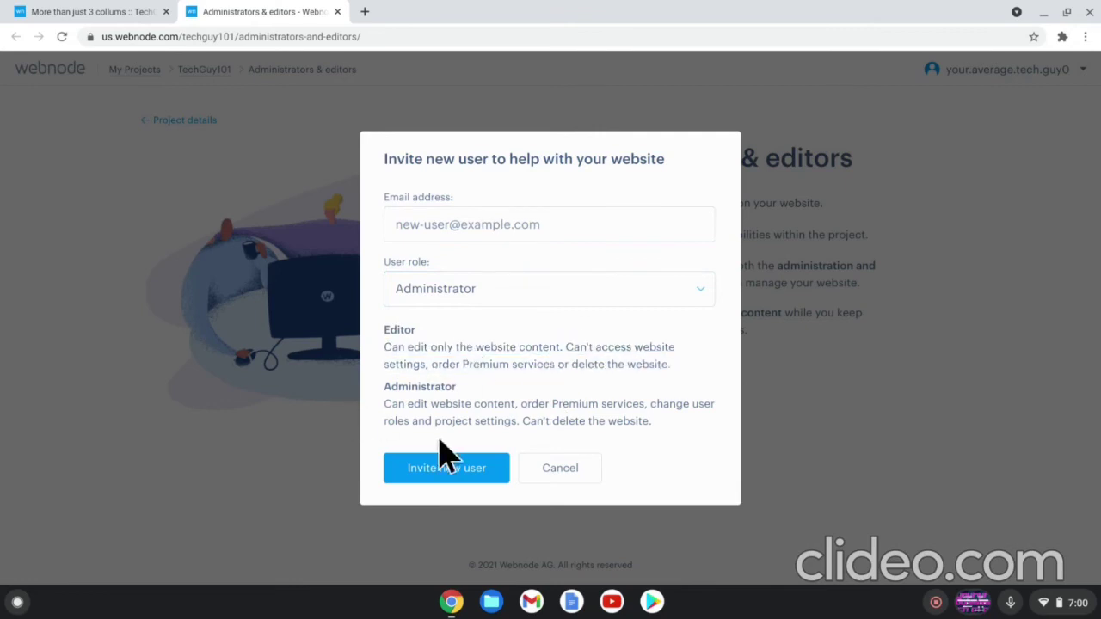
left_click(551, 469)
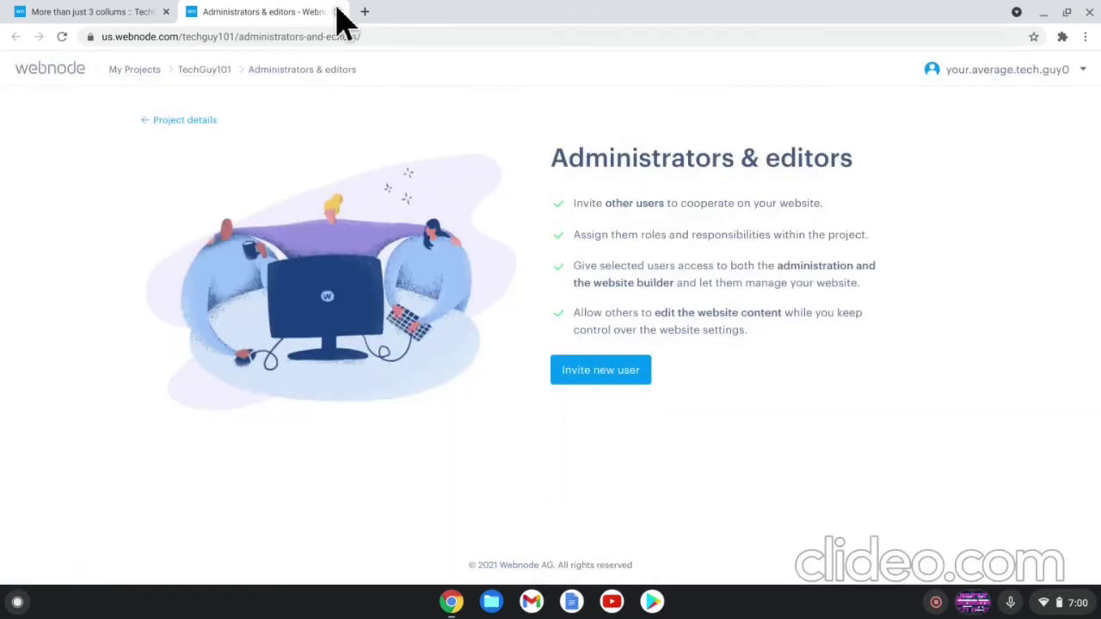
left_click(337, 11)
Switch the site layout to the Sidebar style, save it, and publish the website
left_click(361, 314)
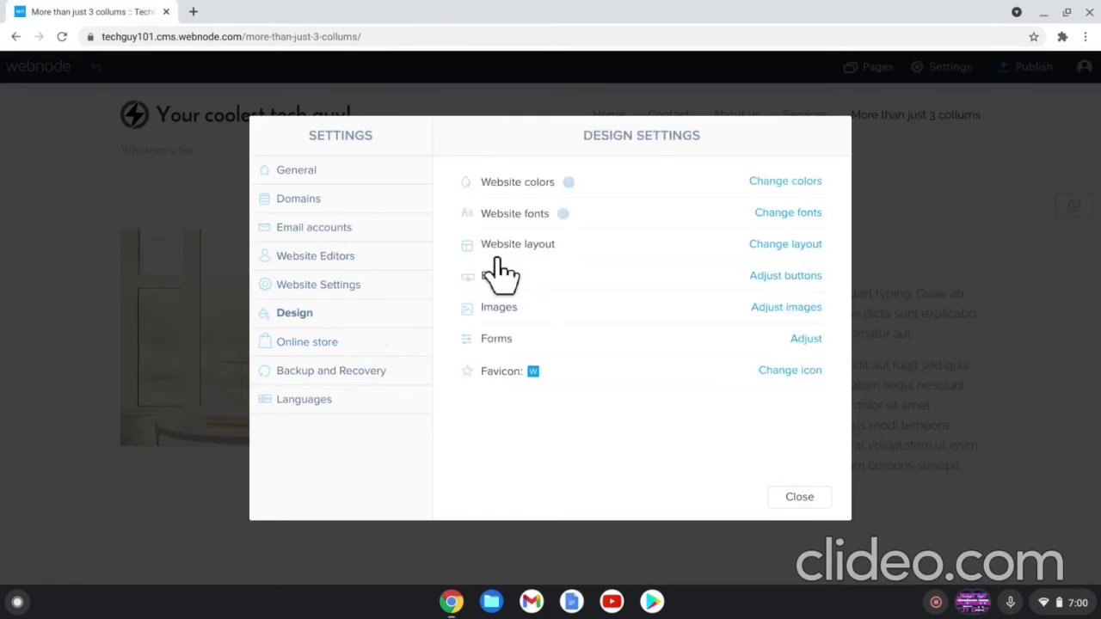
left_click(766, 246)
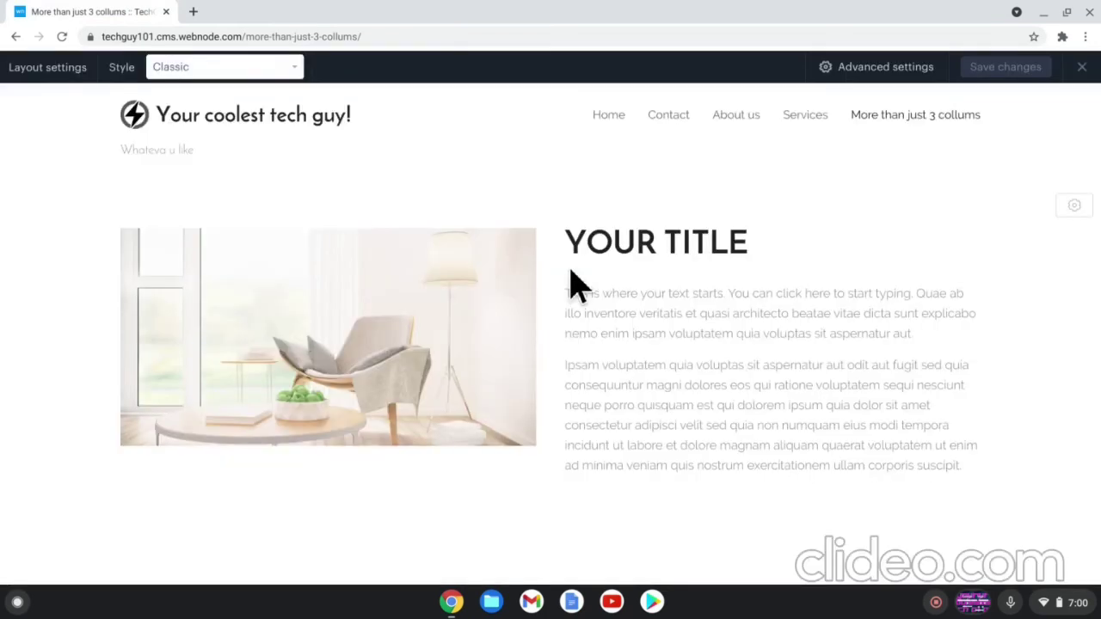
left_click(216, 69)
left_click(232, 142)
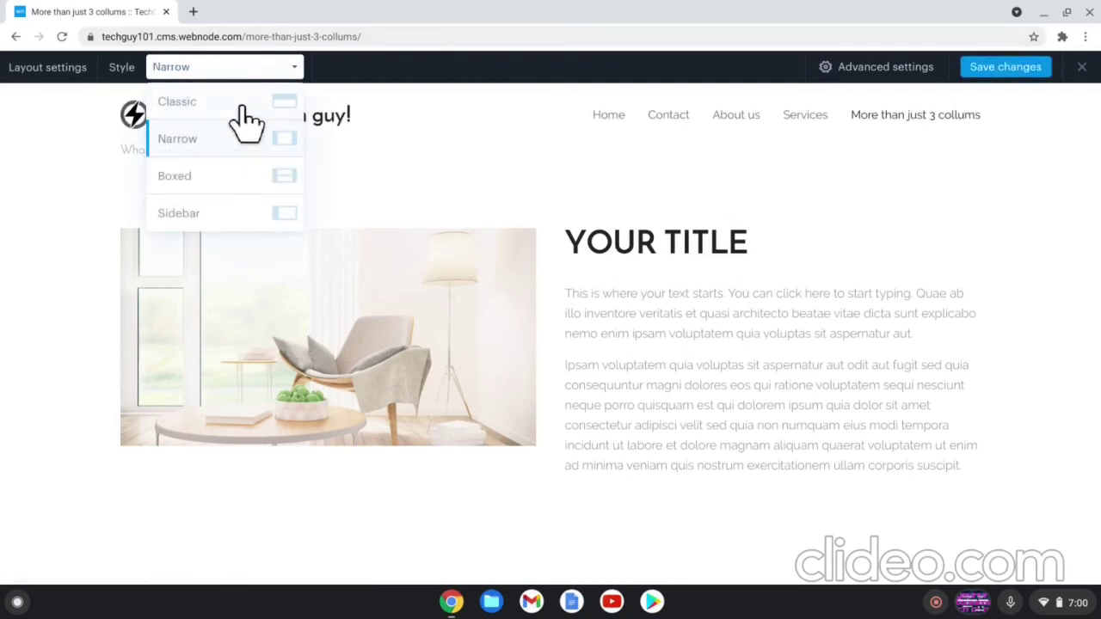
left_click(233, 176)
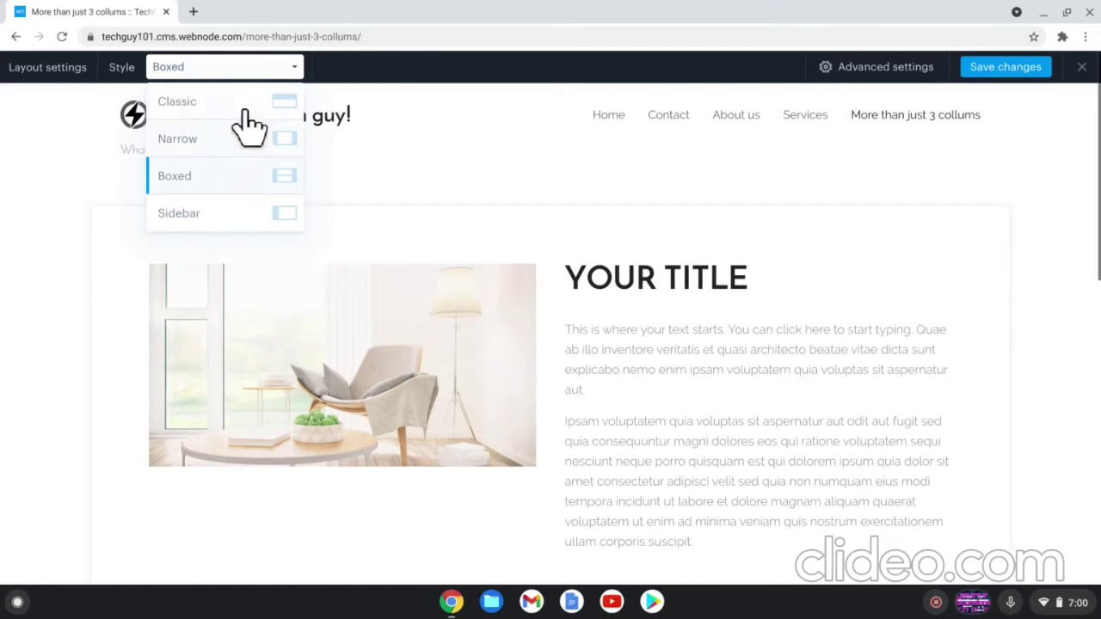
left_click(238, 215)
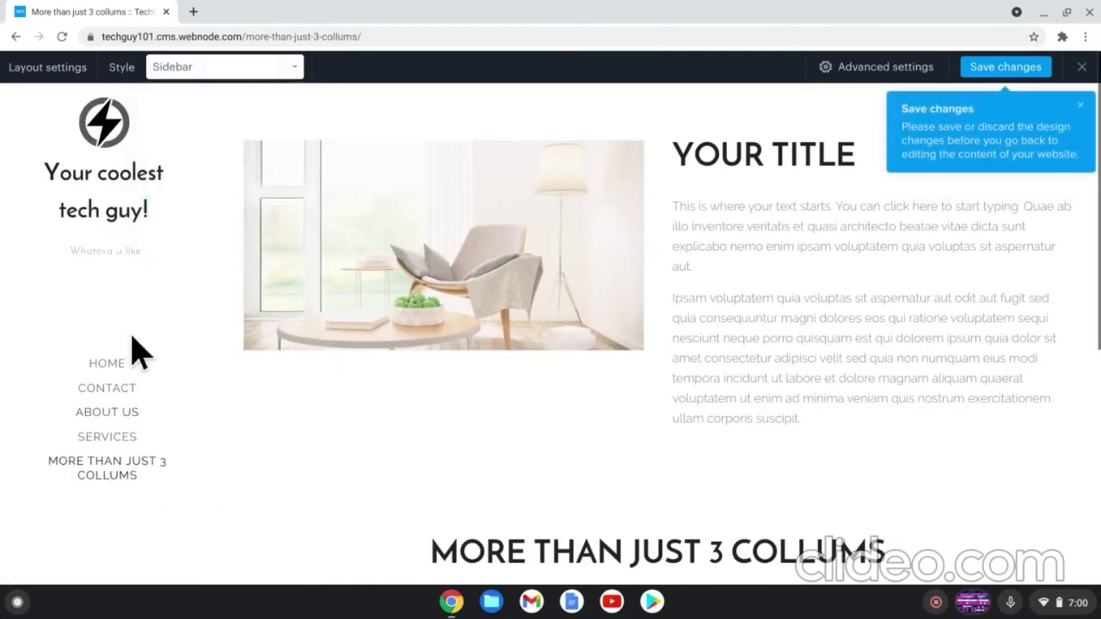
left_click(985, 71)
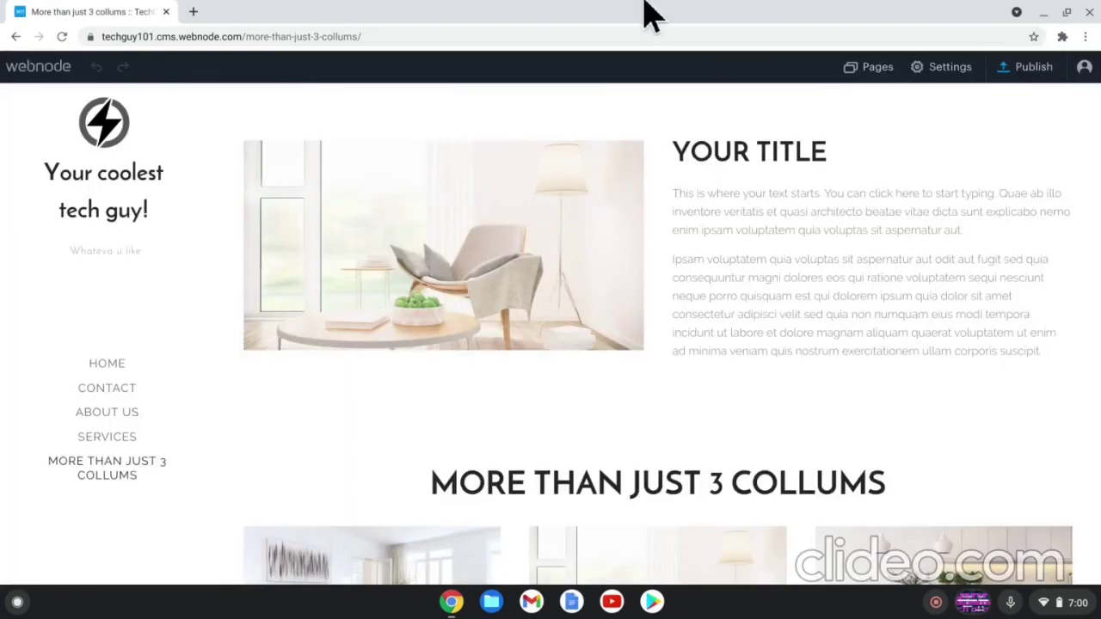
left_click(1020, 71)
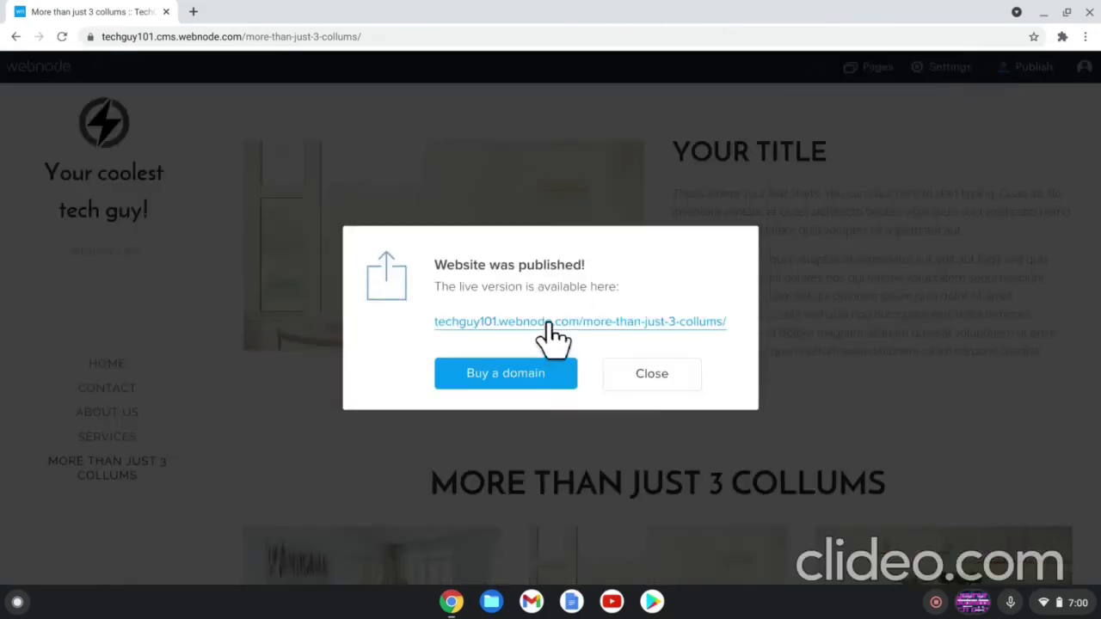
Open the live site and scroll through the Home page
left_click(475, 326)
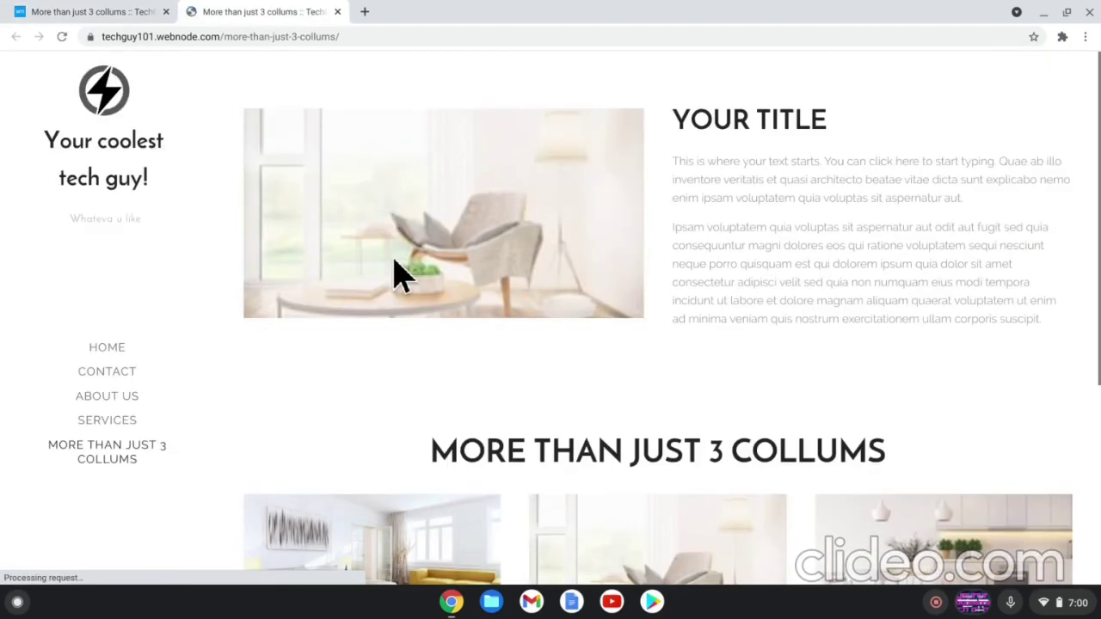
left_click(110, 349)
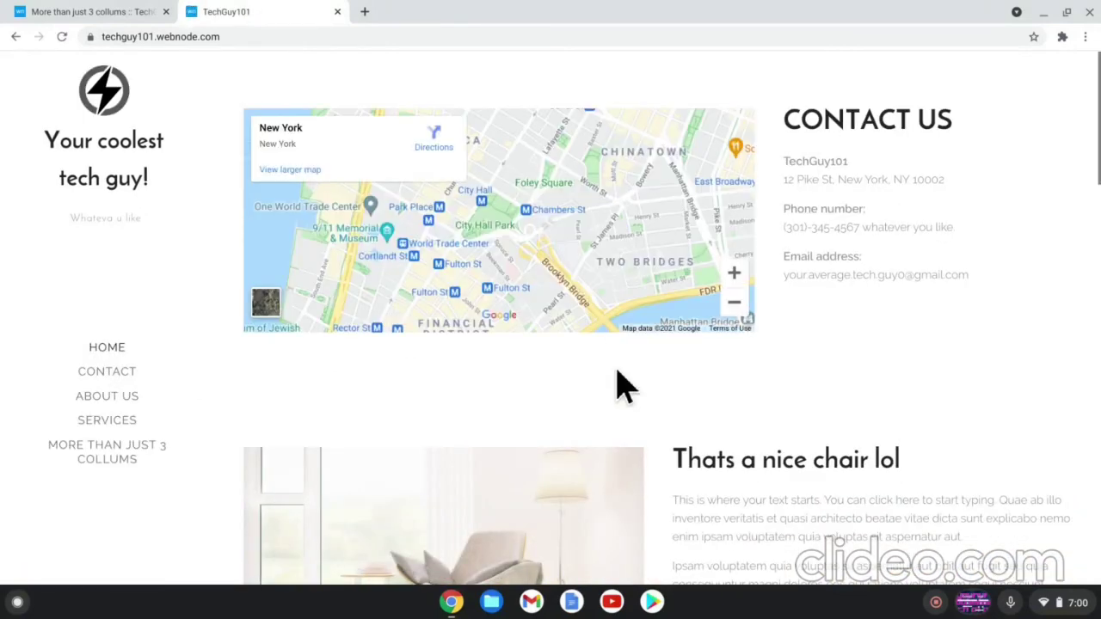
scroll(616, 386, "down", 2)
scroll(616, 386, "down", 1)
scroll(616, 386, "down", 1)
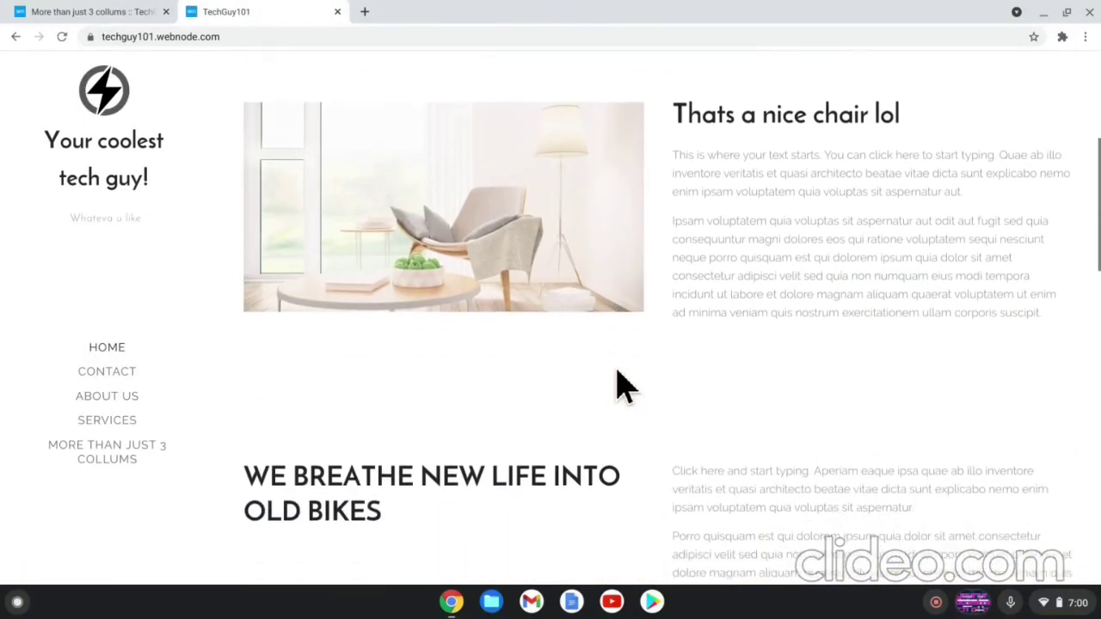
scroll(616, 387, "down", 1)
scroll(617, 386, "down", 1)
scroll(616, 387, "down", 1)
scroll(616, 386, "down", 1)
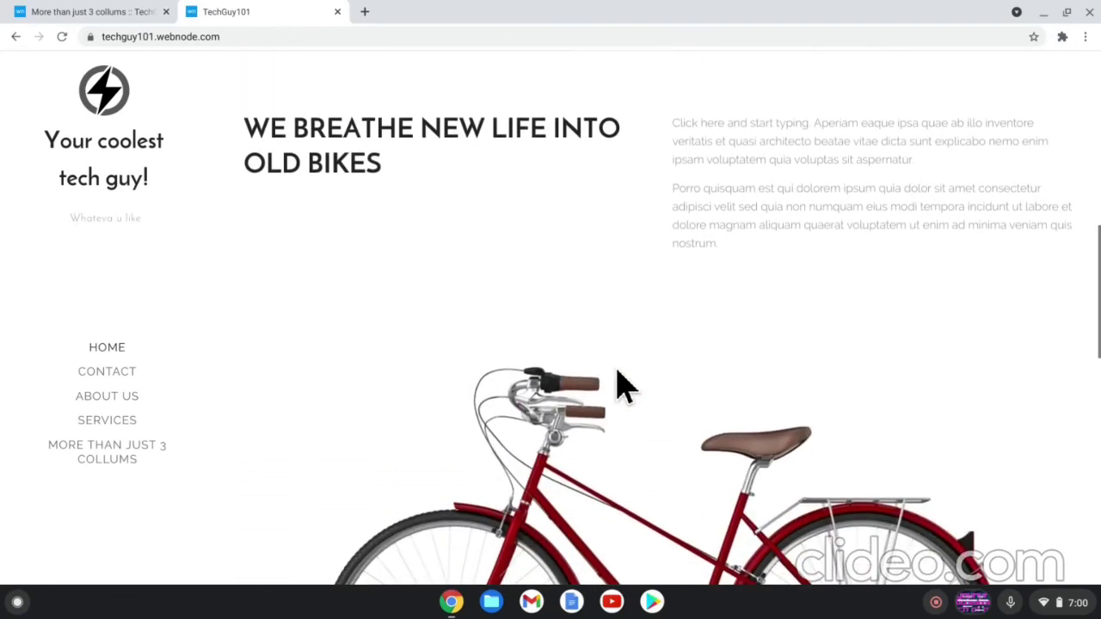
scroll(616, 386, "down", 3)
scroll(616, 386, "down", 2)
scroll(616, 386, "down", 3)
scroll(616, 387, "down", 2)
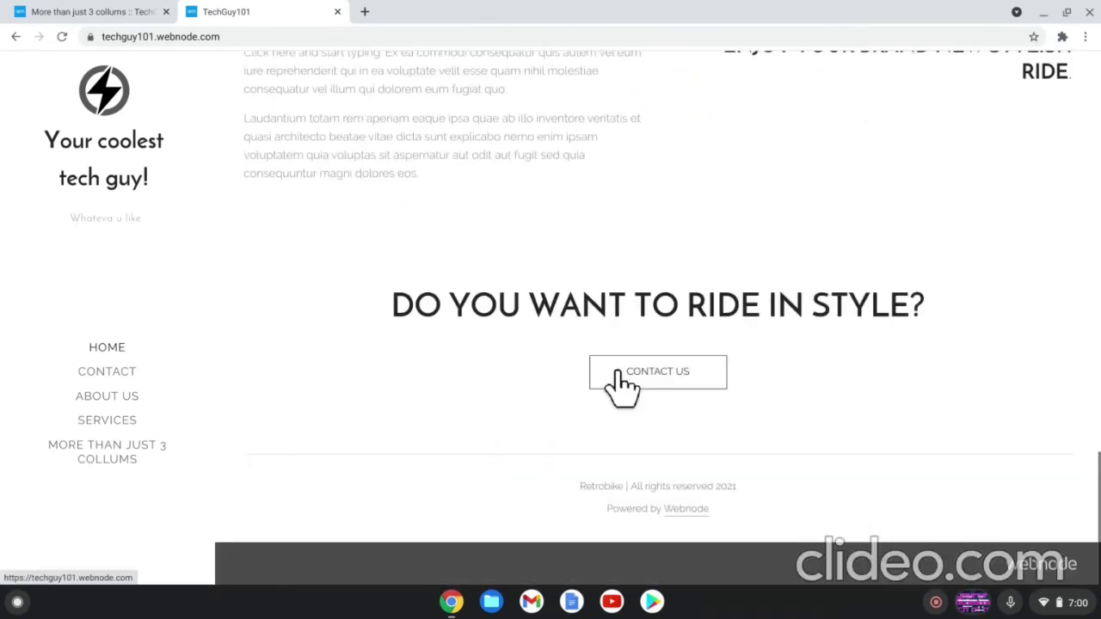
Visit the Contact, About us, Services and More than just 3 collums pages, then return home
left_click(123, 380)
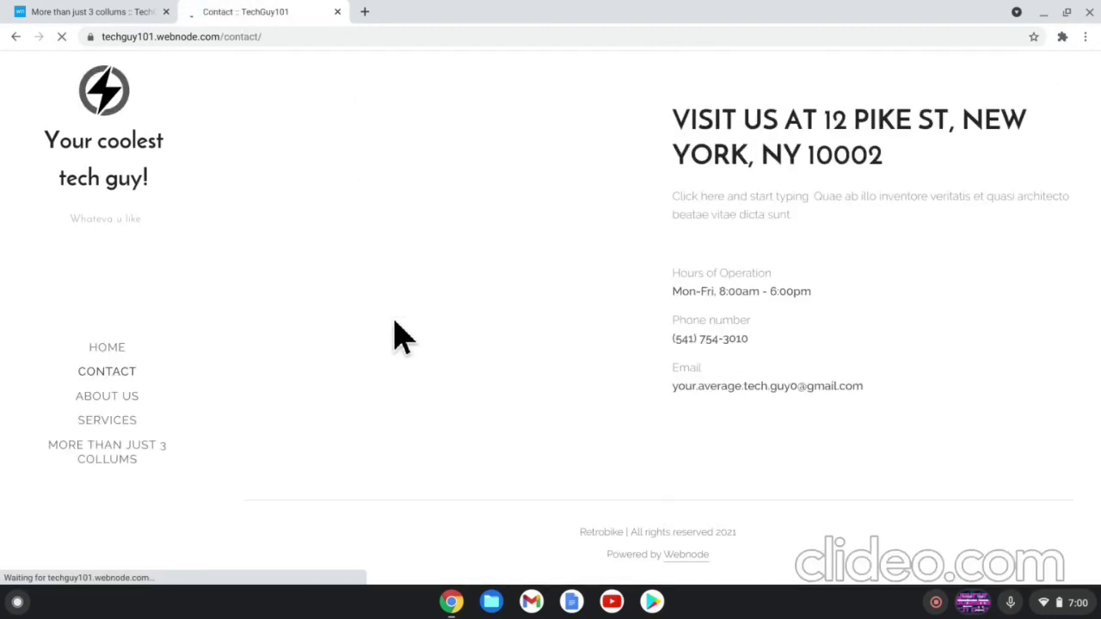
scroll(396, 322, "down", 1)
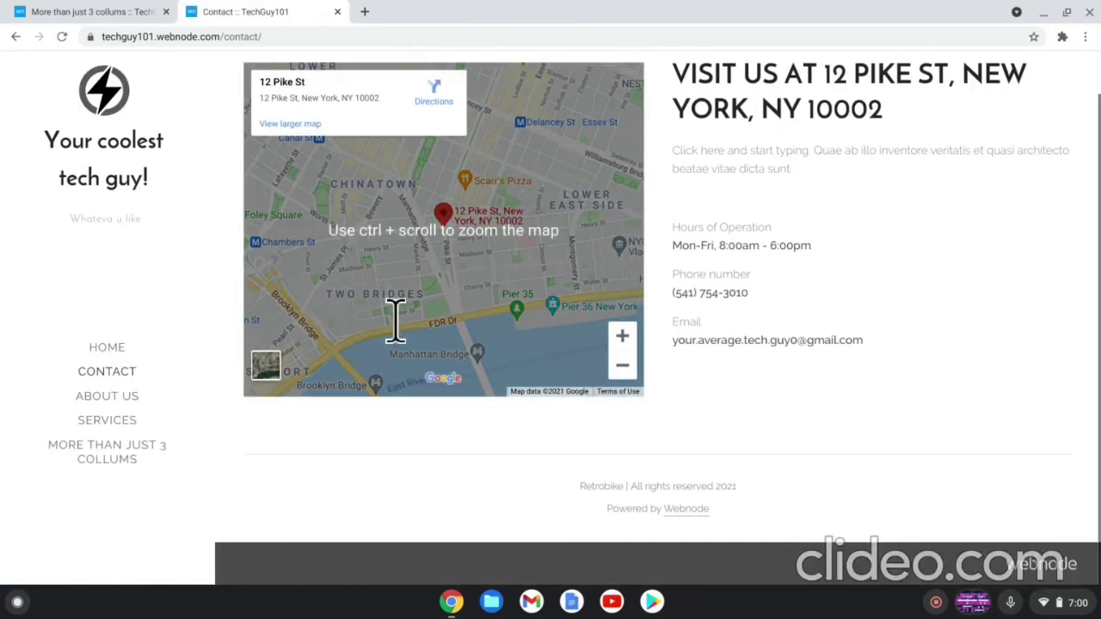
left_click(87, 400)
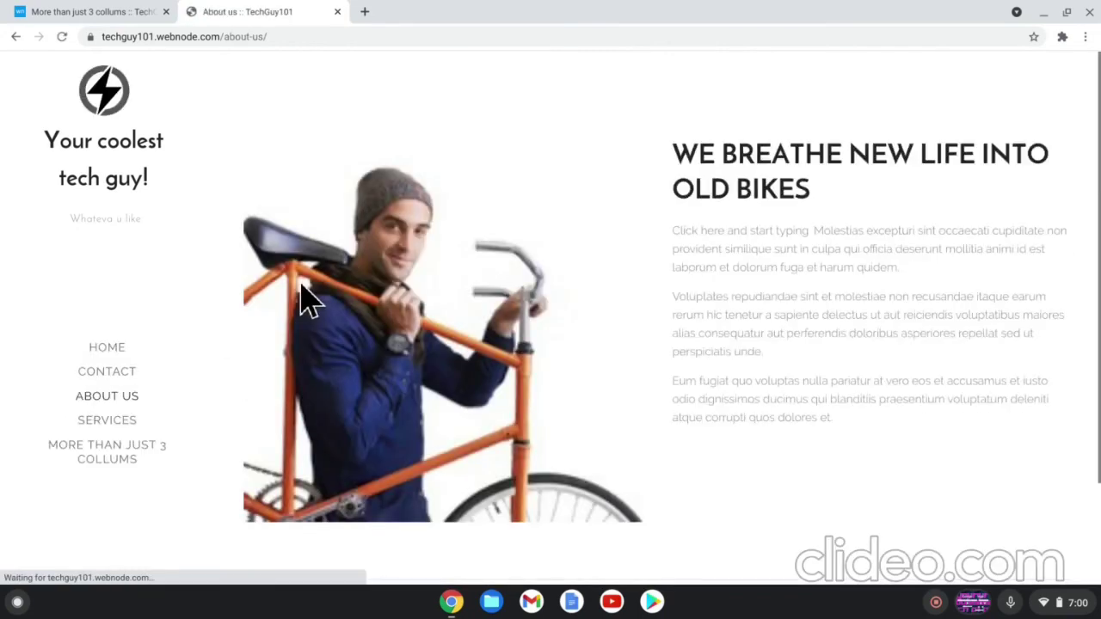
scroll(351, 290, "down", 3)
scroll(297, 288, "up", 3)
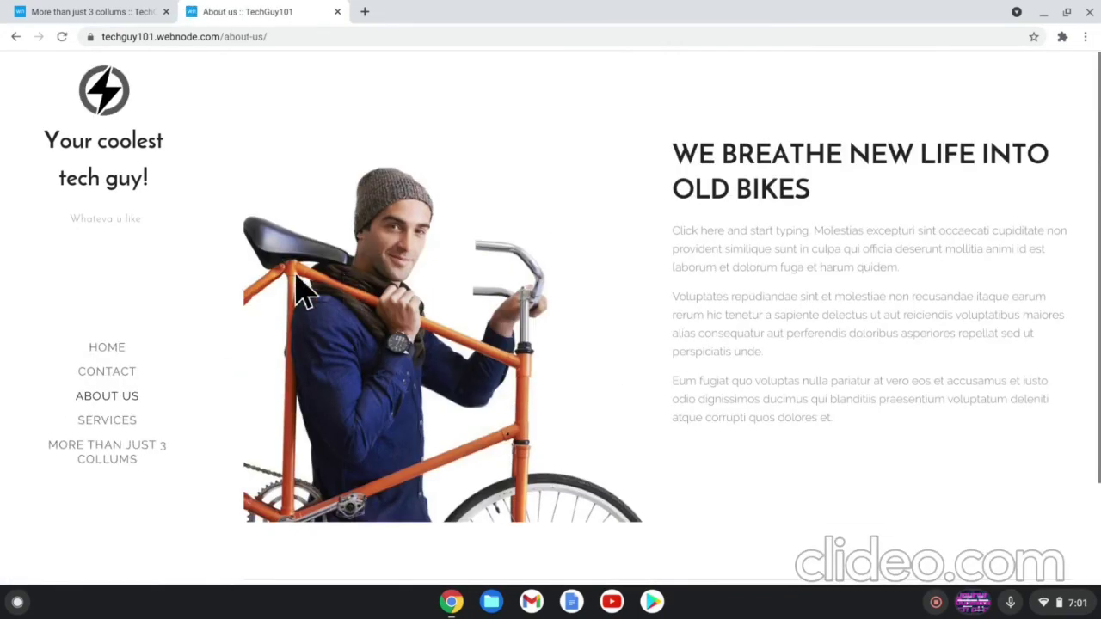
left_click(86, 421)
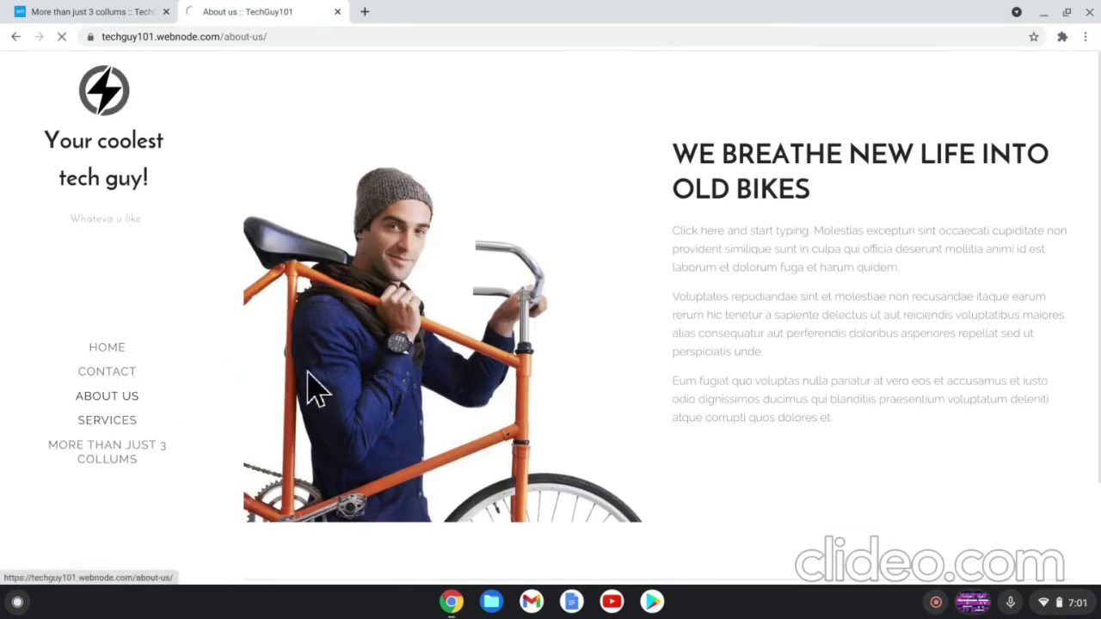
scroll(408, 305, "up", 1)
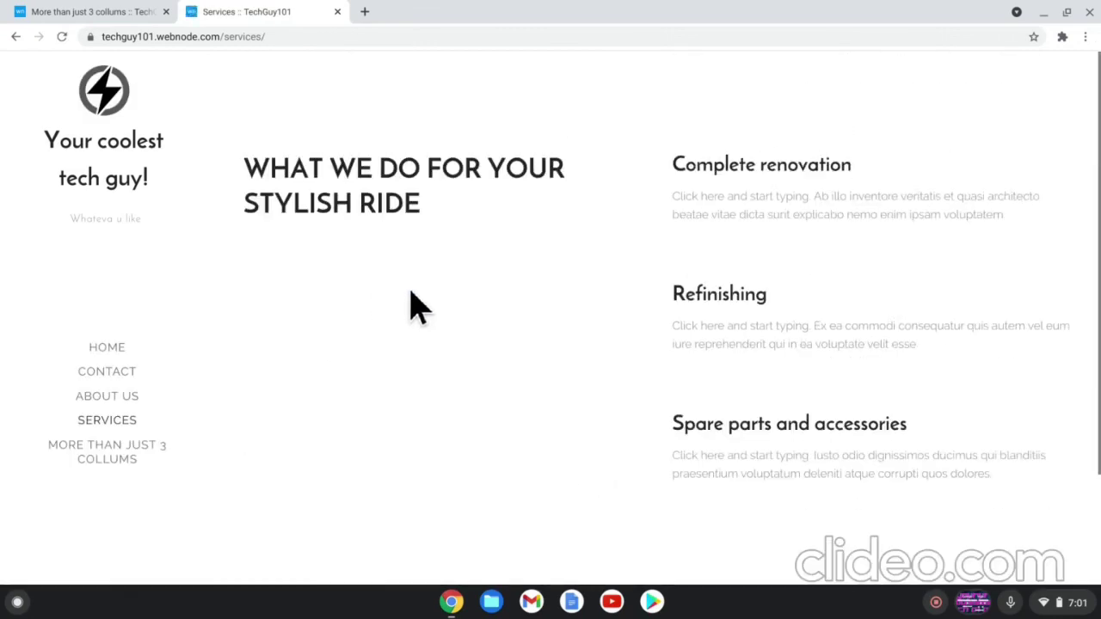
left_click(75, 458)
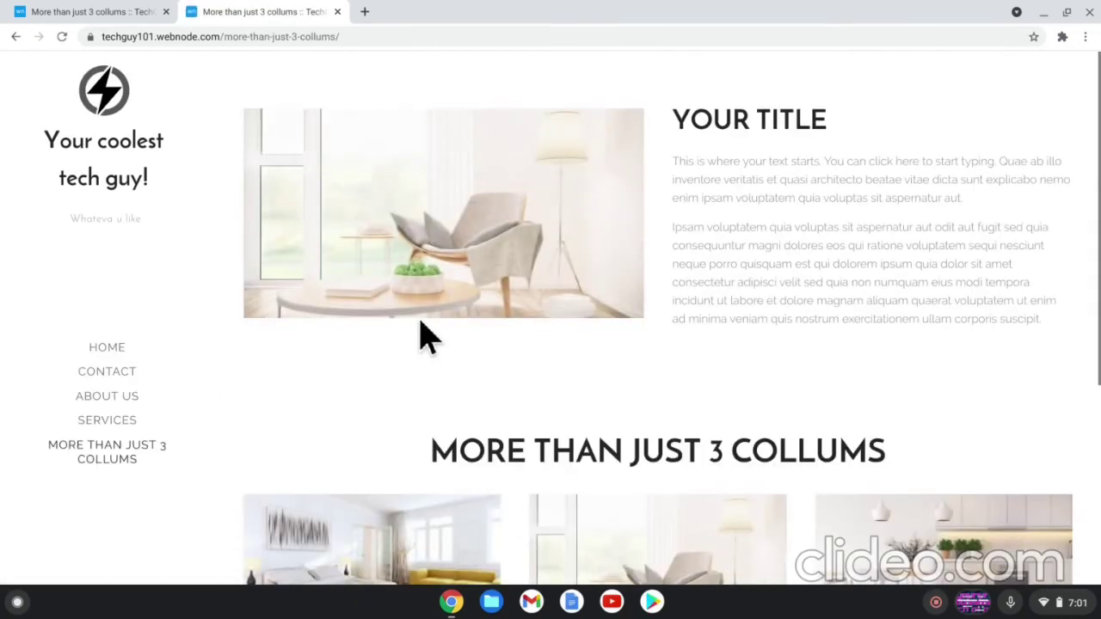
scroll(422, 335, "down", 4)
scroll(422, 336, "up", 1)
scroll(422, 335, "up", 3)
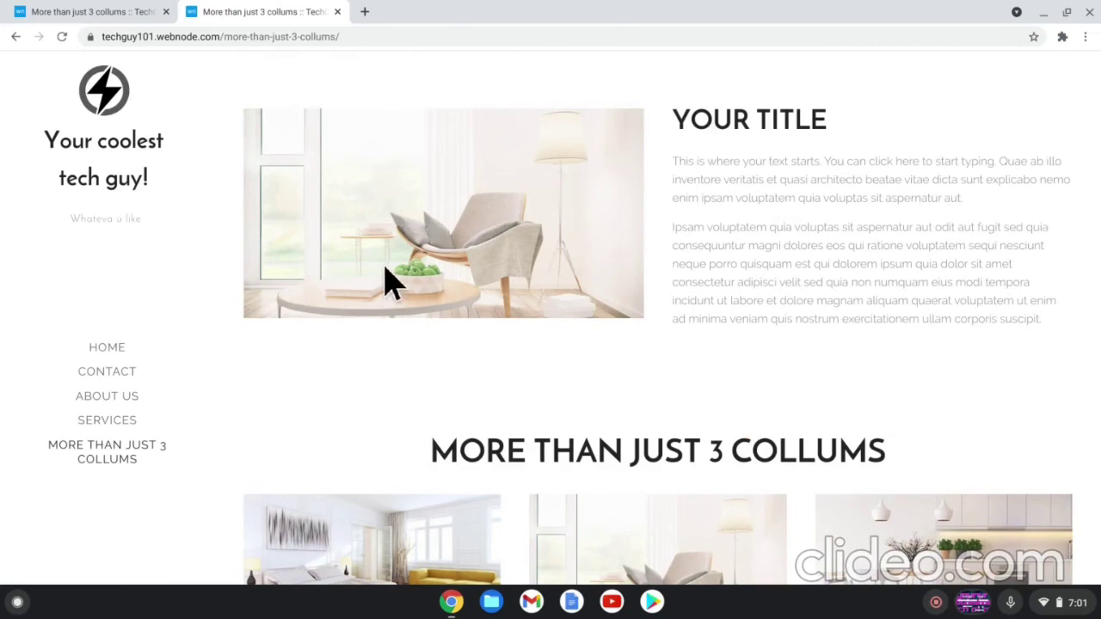
left_click(134, 90)
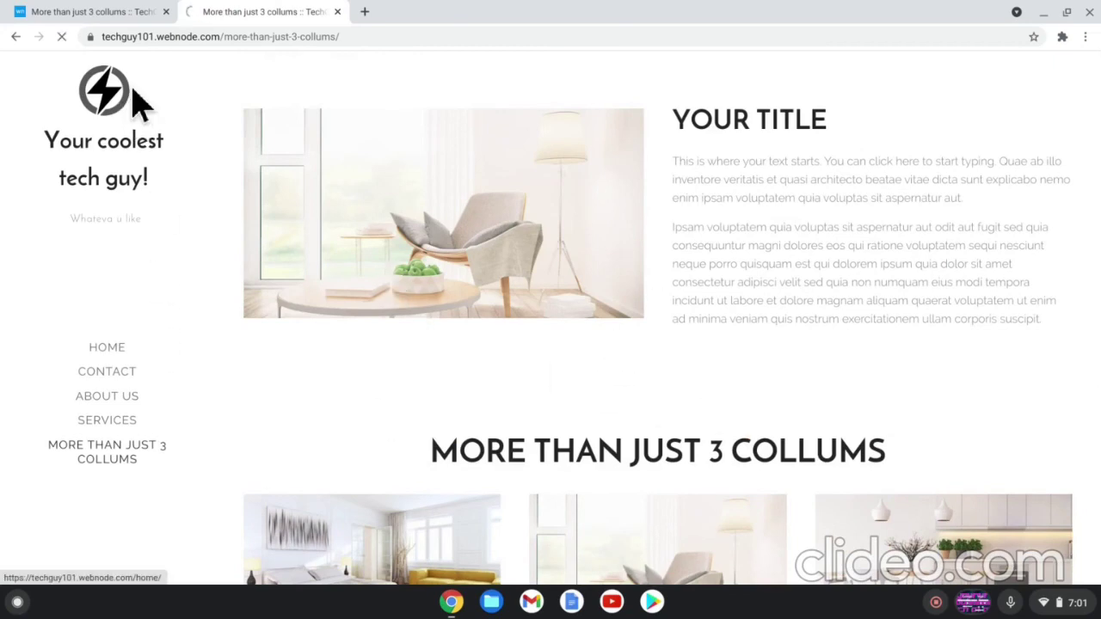